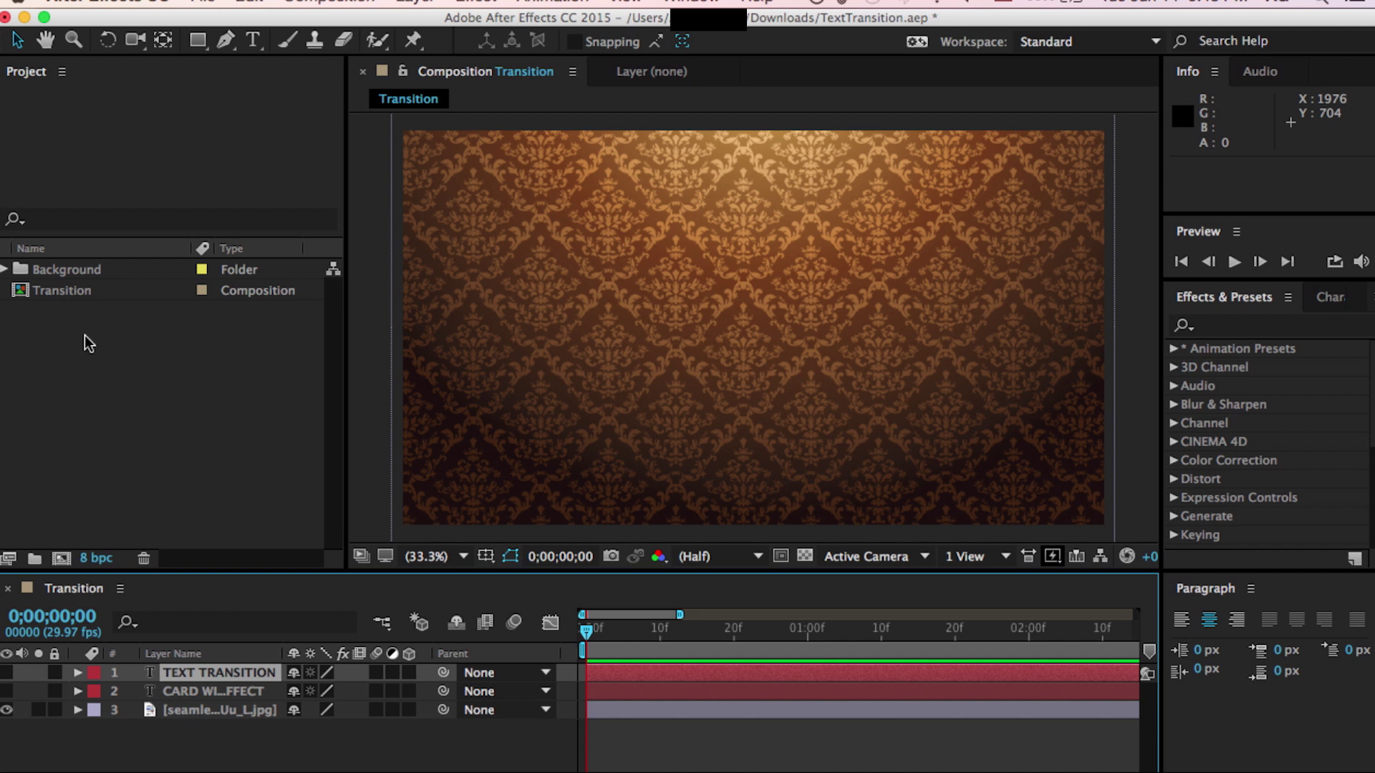
- Inspect both text layers in the Transition comp, leaving TEXT TRANSITION visible over the damask
left_click(82, 293)
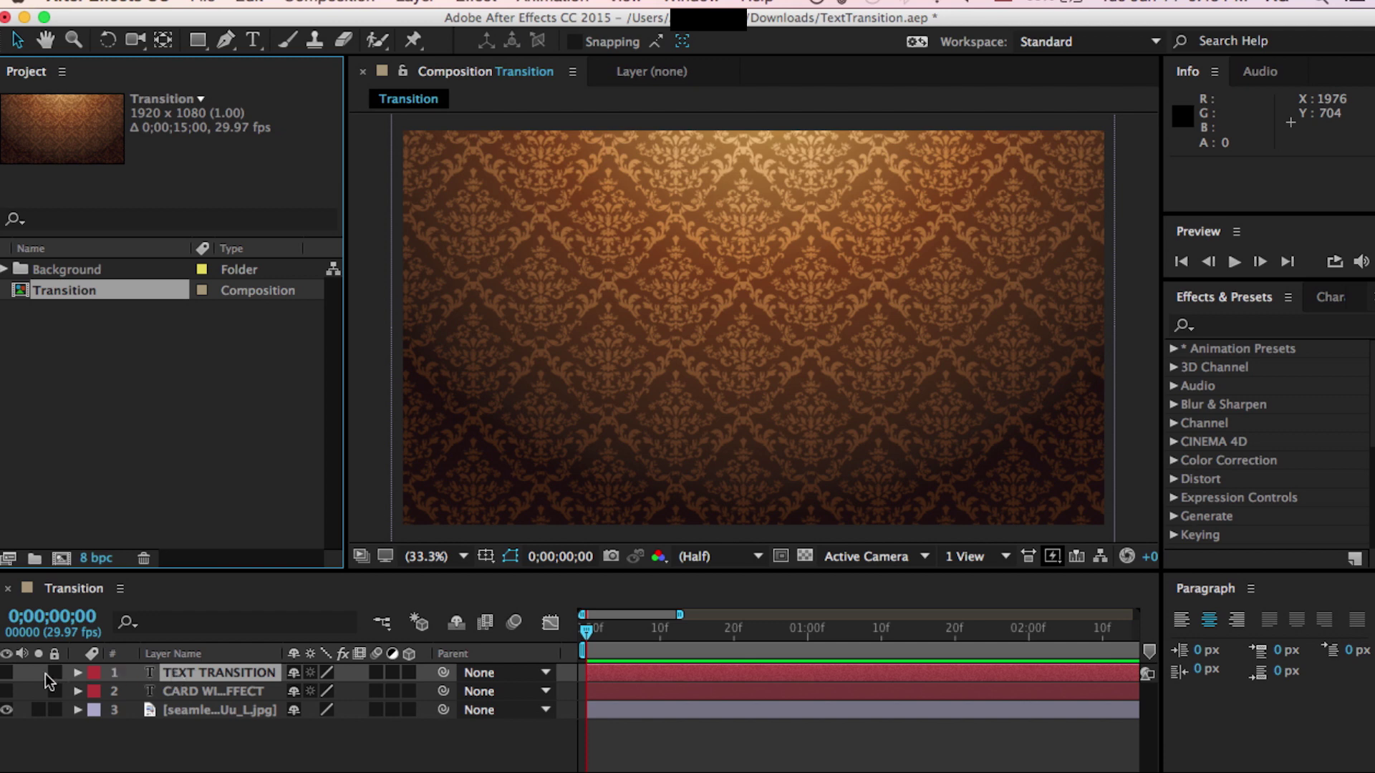
left_click(10, 674)
left_click(10, 674)
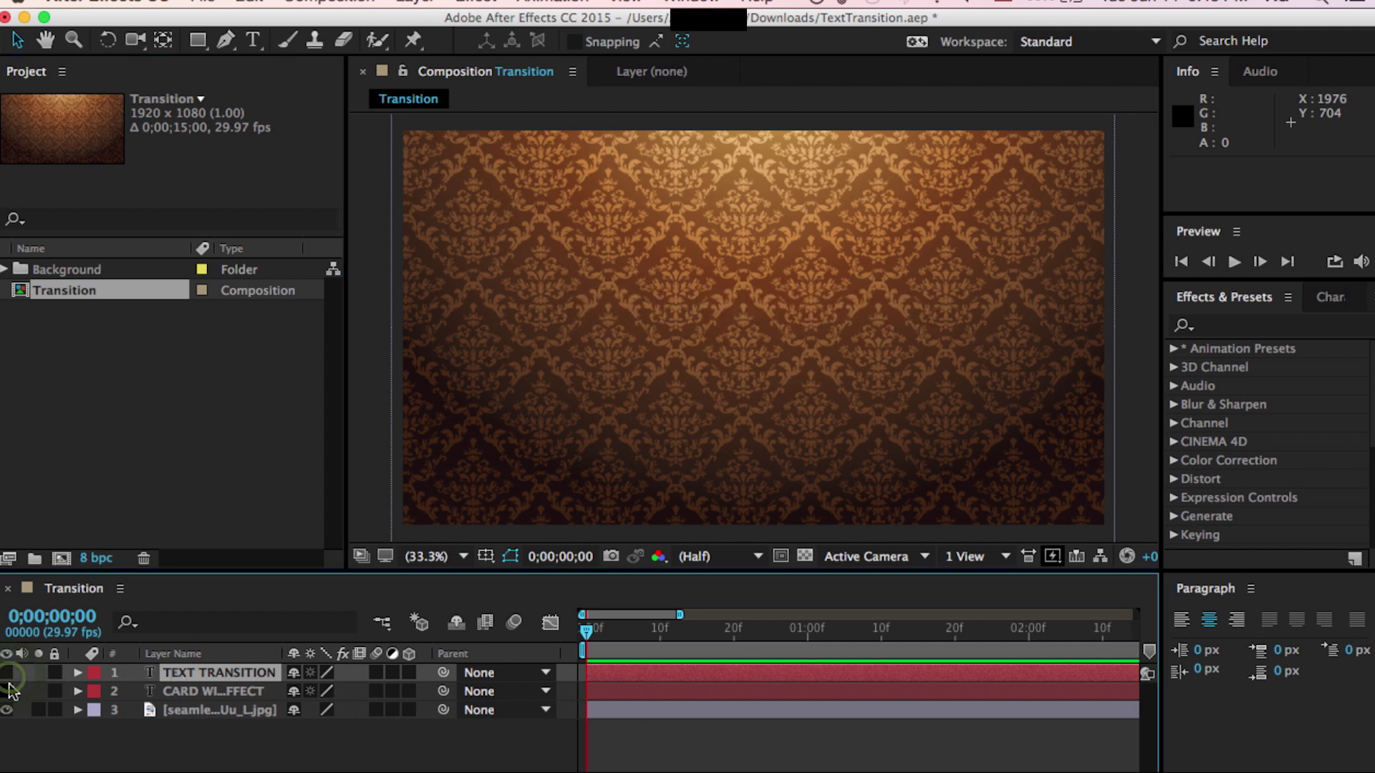
left_click(10, 692)
left_click(10, 692)
left_click(8, 674)
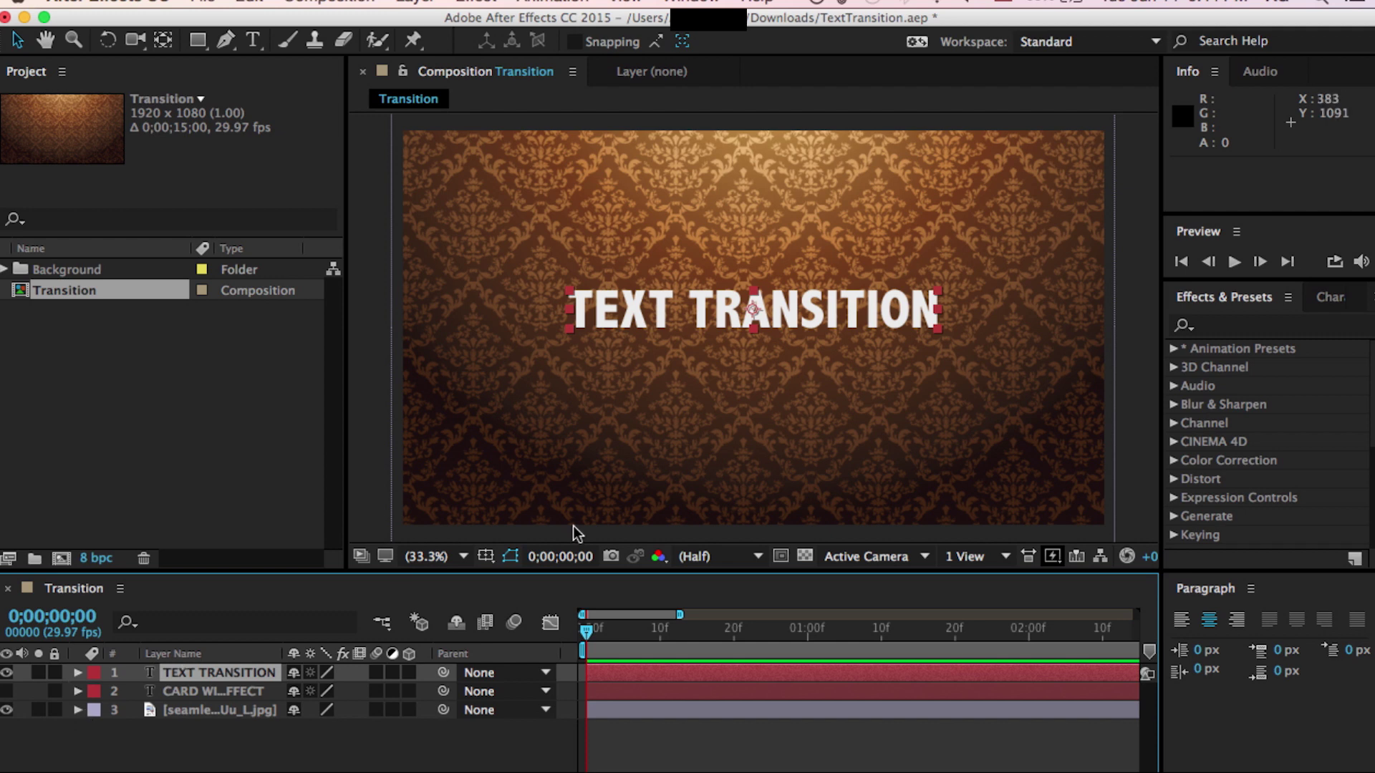
- Apply the Card Wipe effect to the TEXT TRANSITION layer via the 'card' effects search
left_click(200, 665)
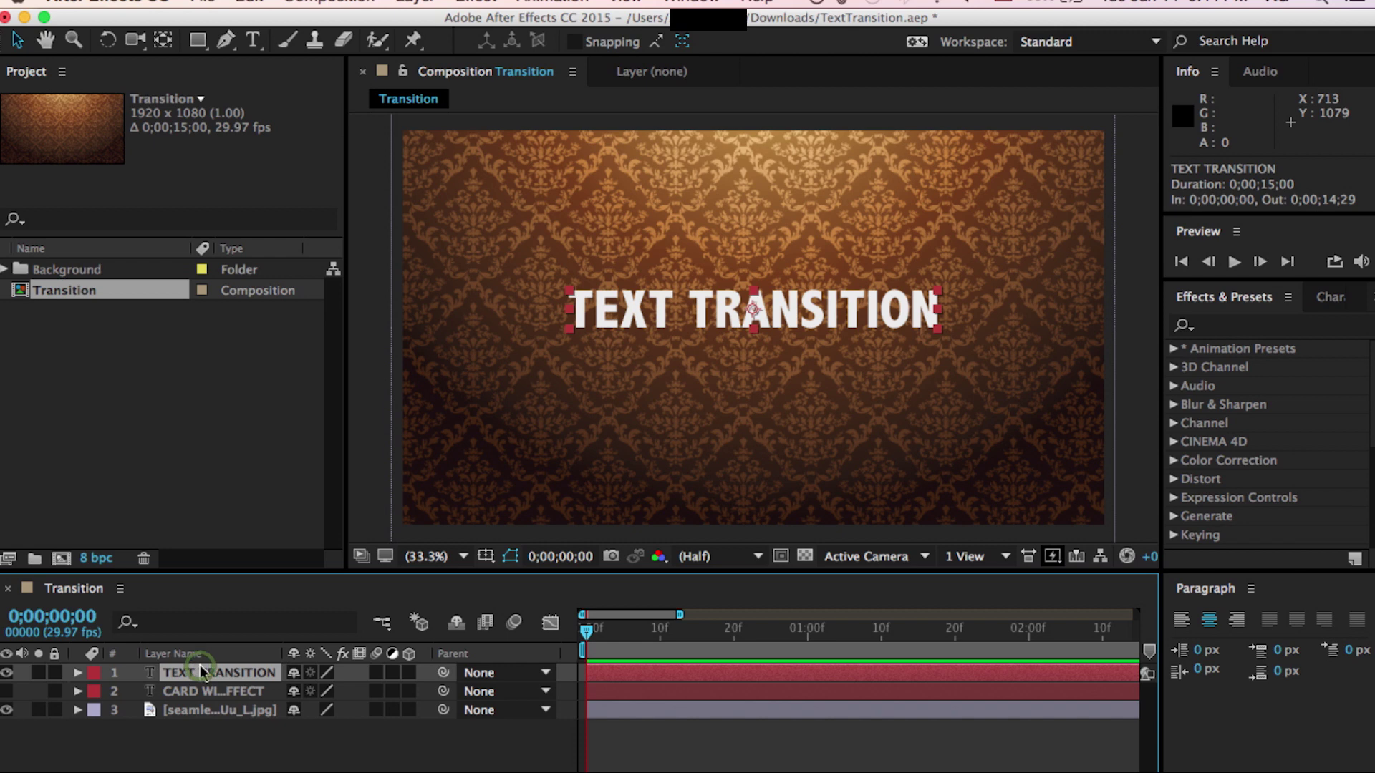
left_click(1266, 327)
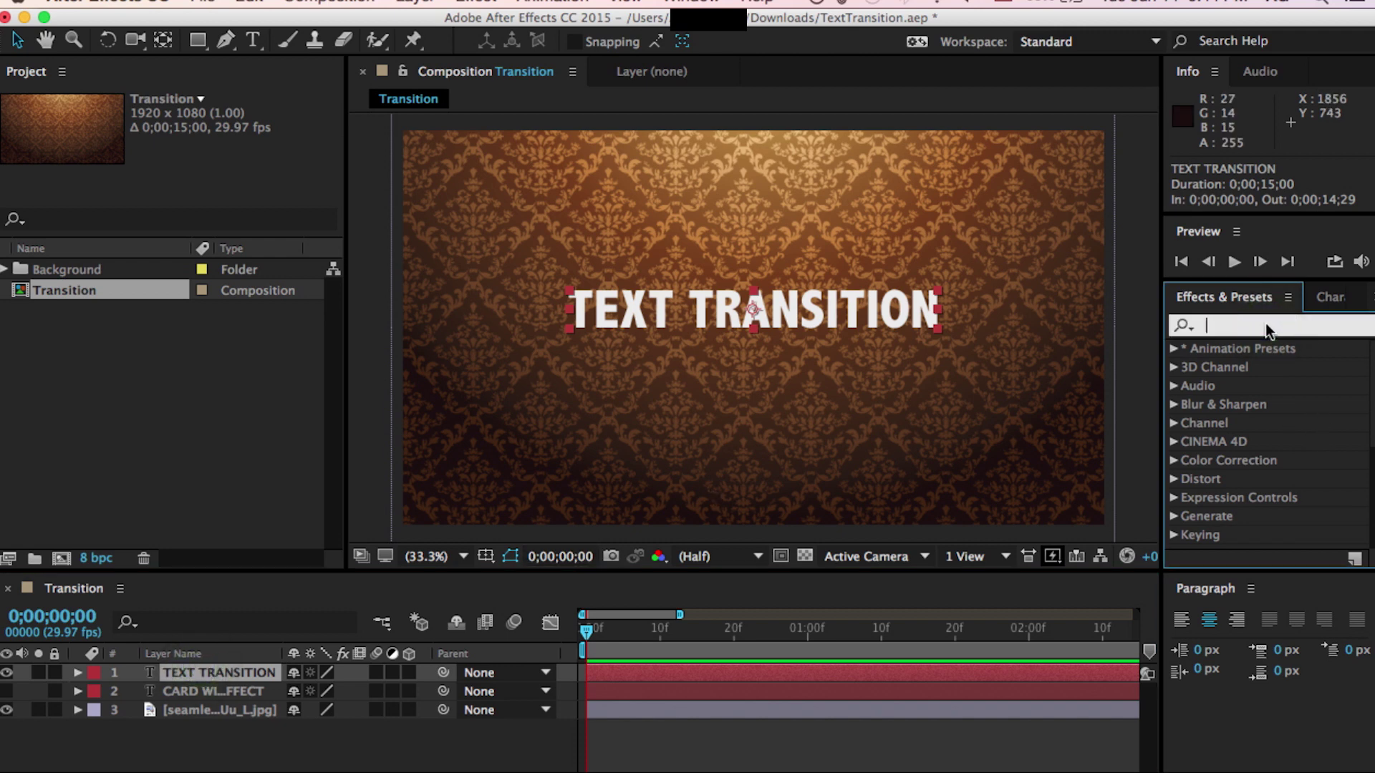
type("card")
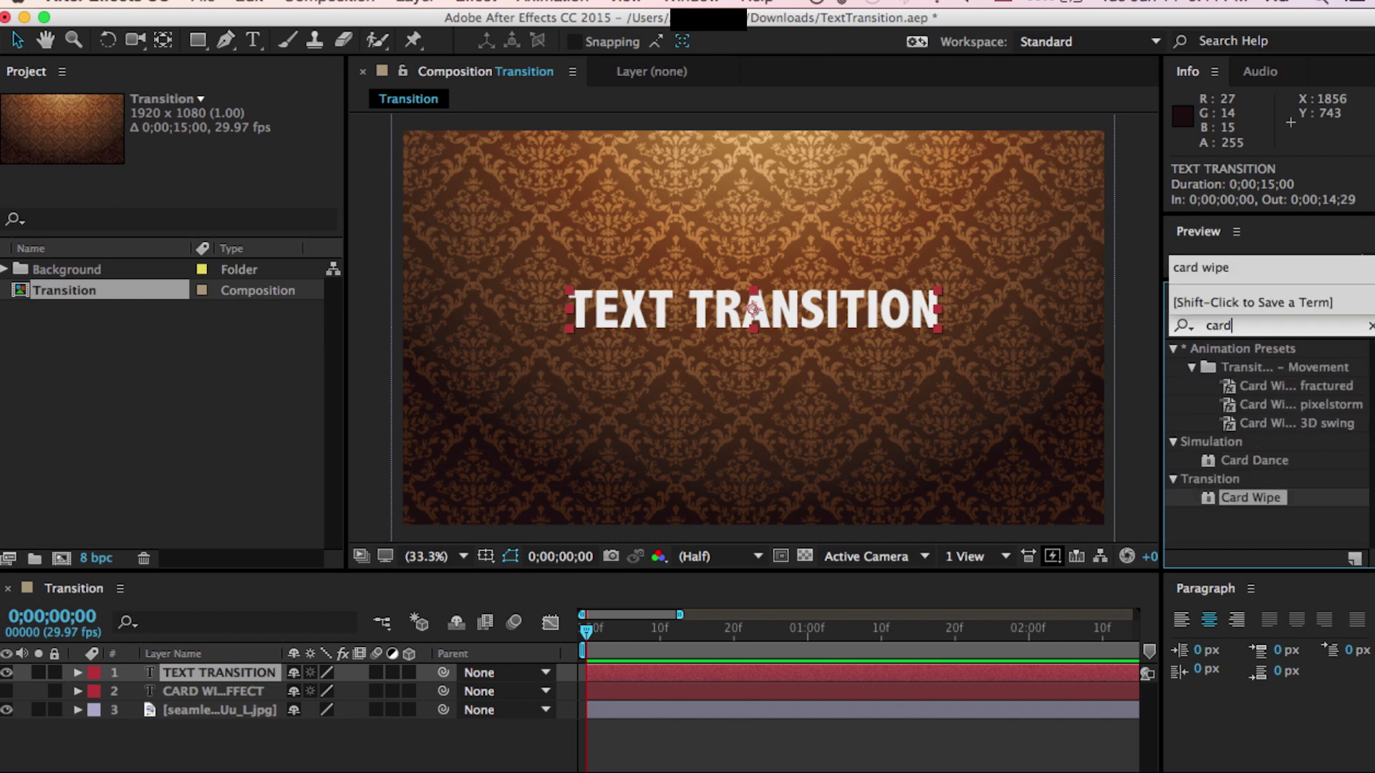
double_click(1248, 494)
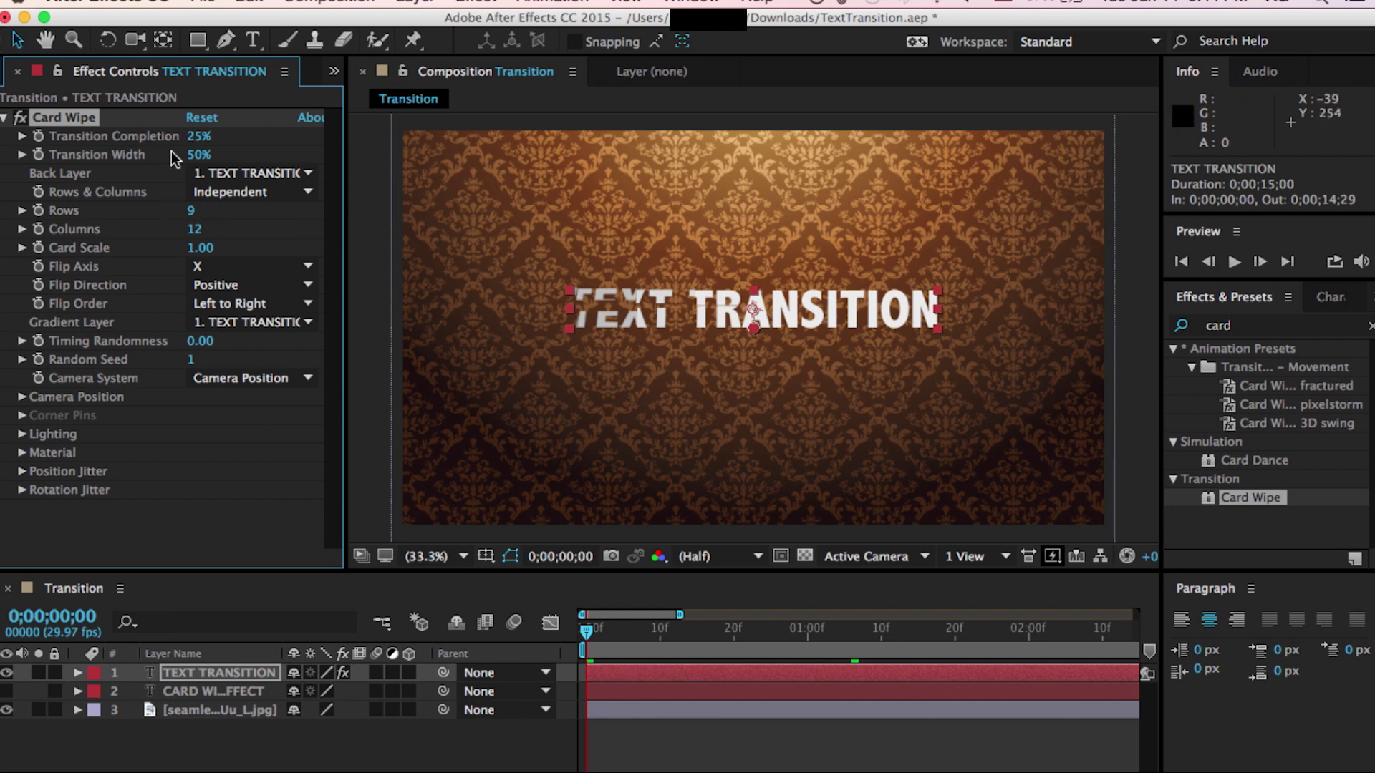
- Keyframe Transition Completion at 0% on frame 10 and reveal it in the timeline
left_click(197, 137)
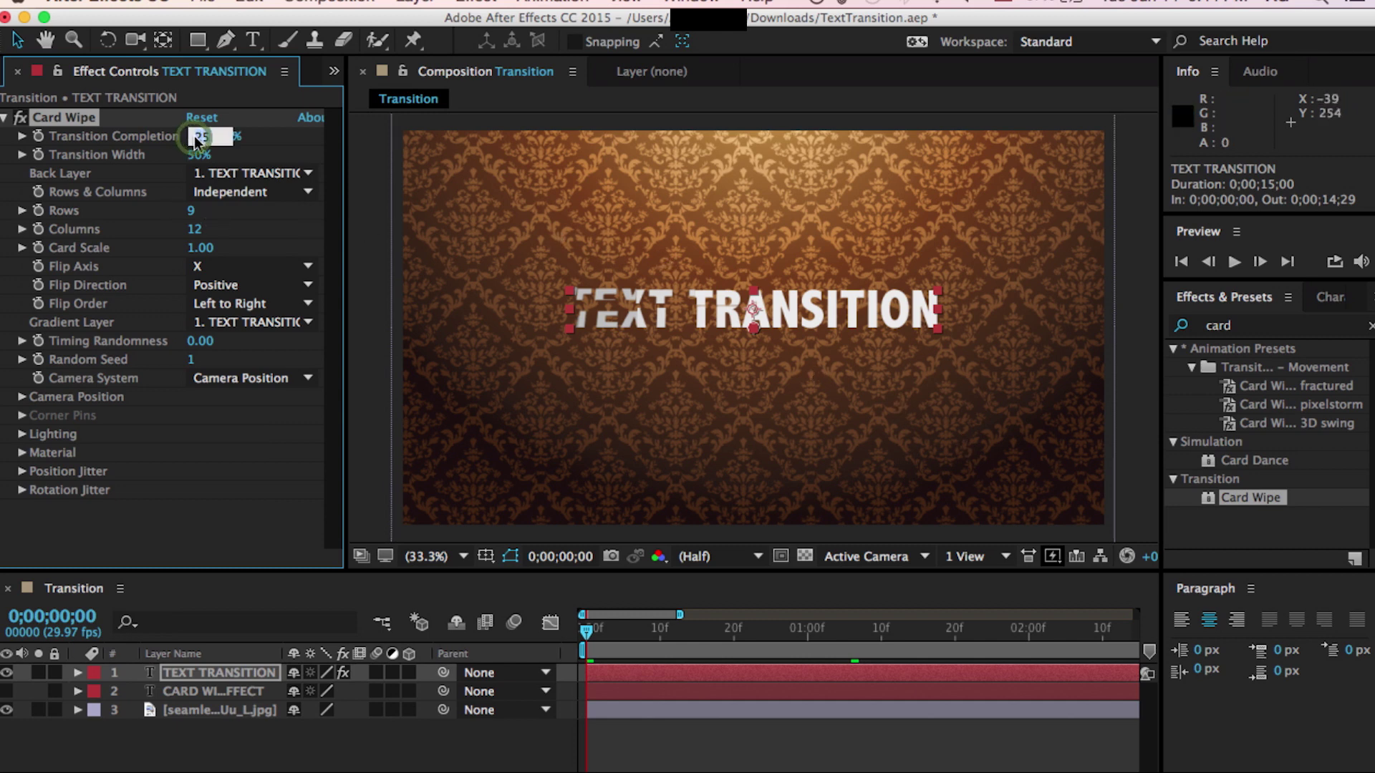
type("0")
key("Return")
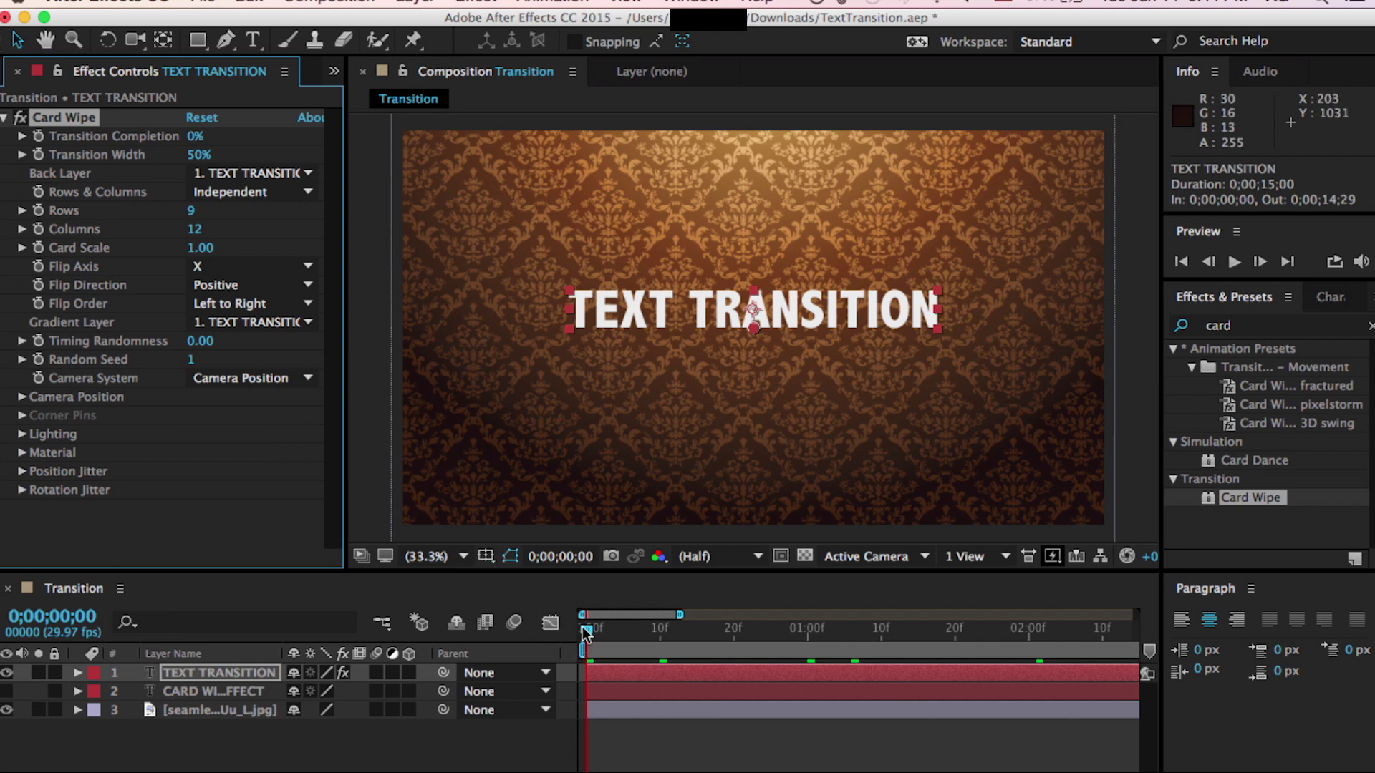
left_click(661, 639)
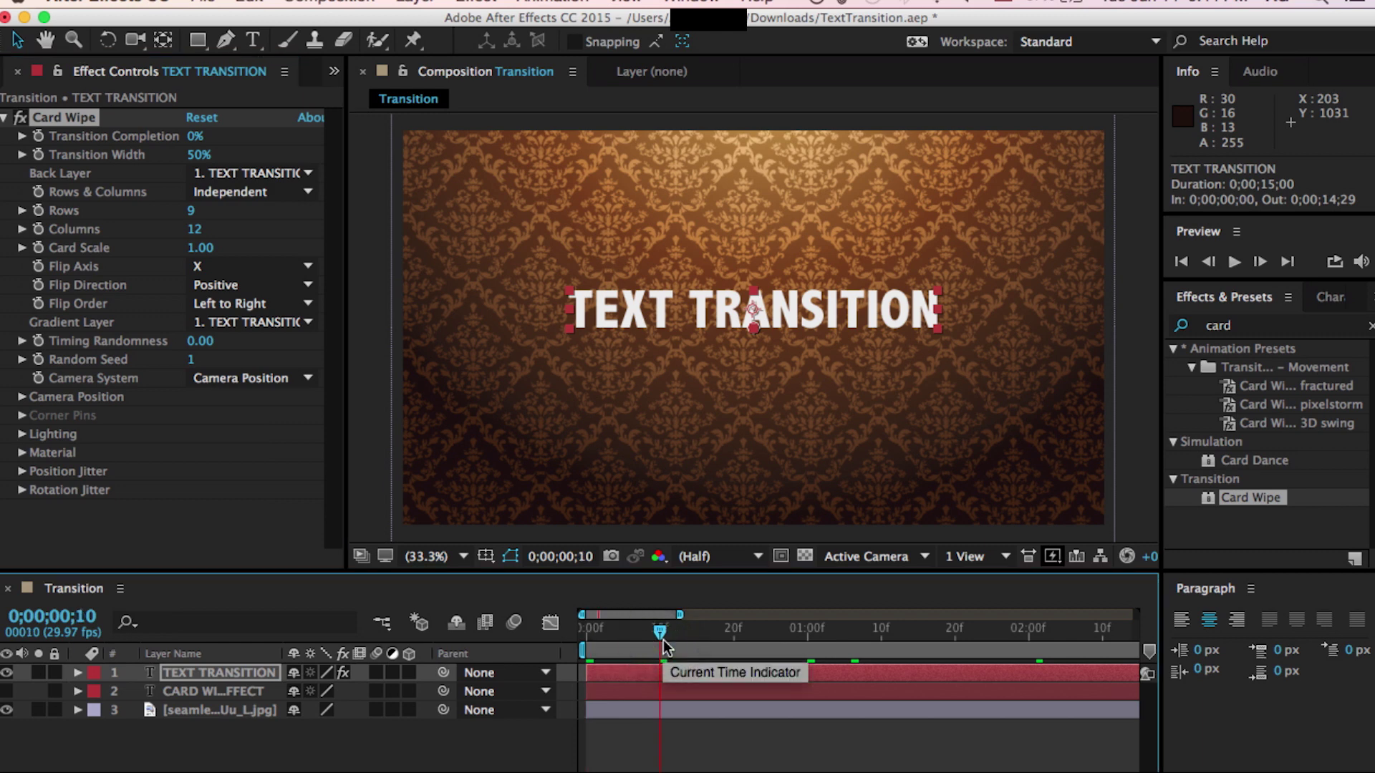
left_click(40, 137)
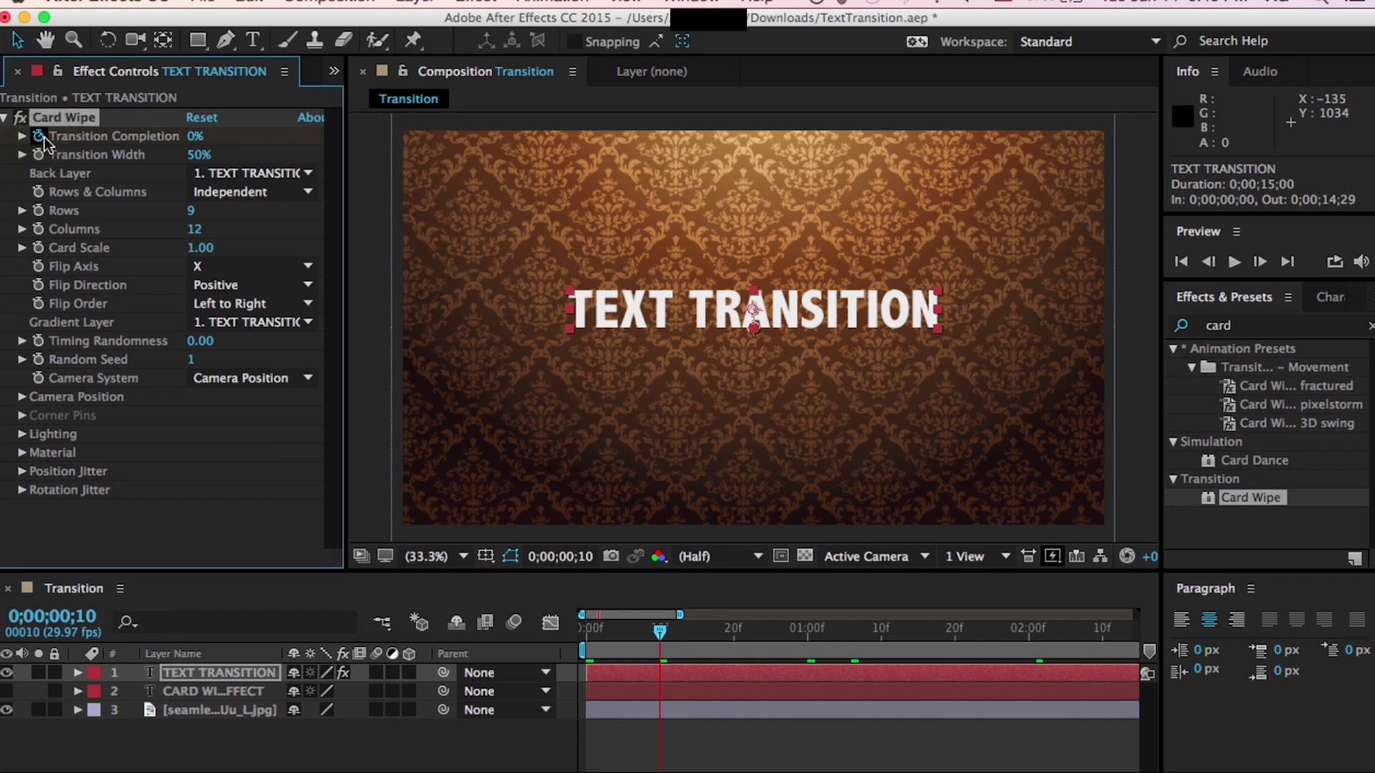
key("u")
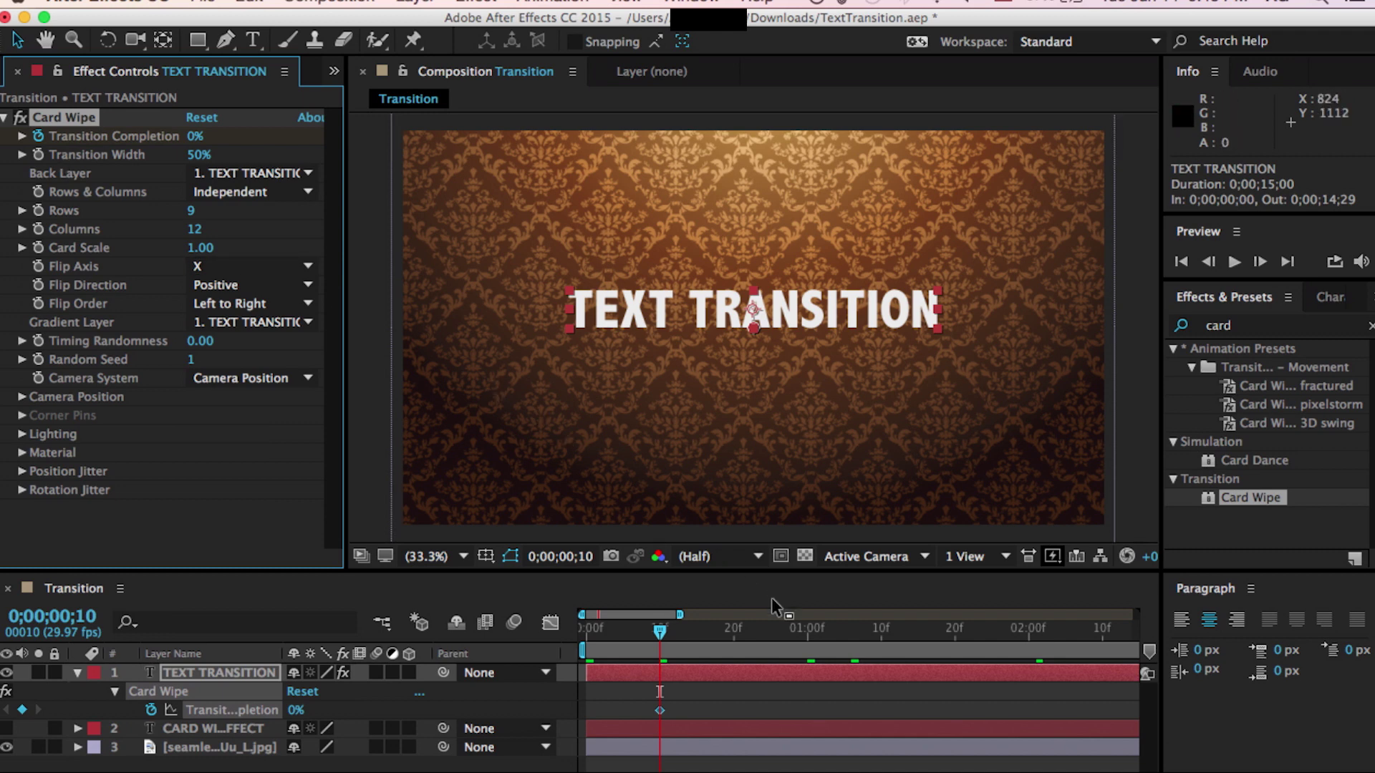
- Add a 100% Transition Completion keyframe at one second
left_click(809, 637)
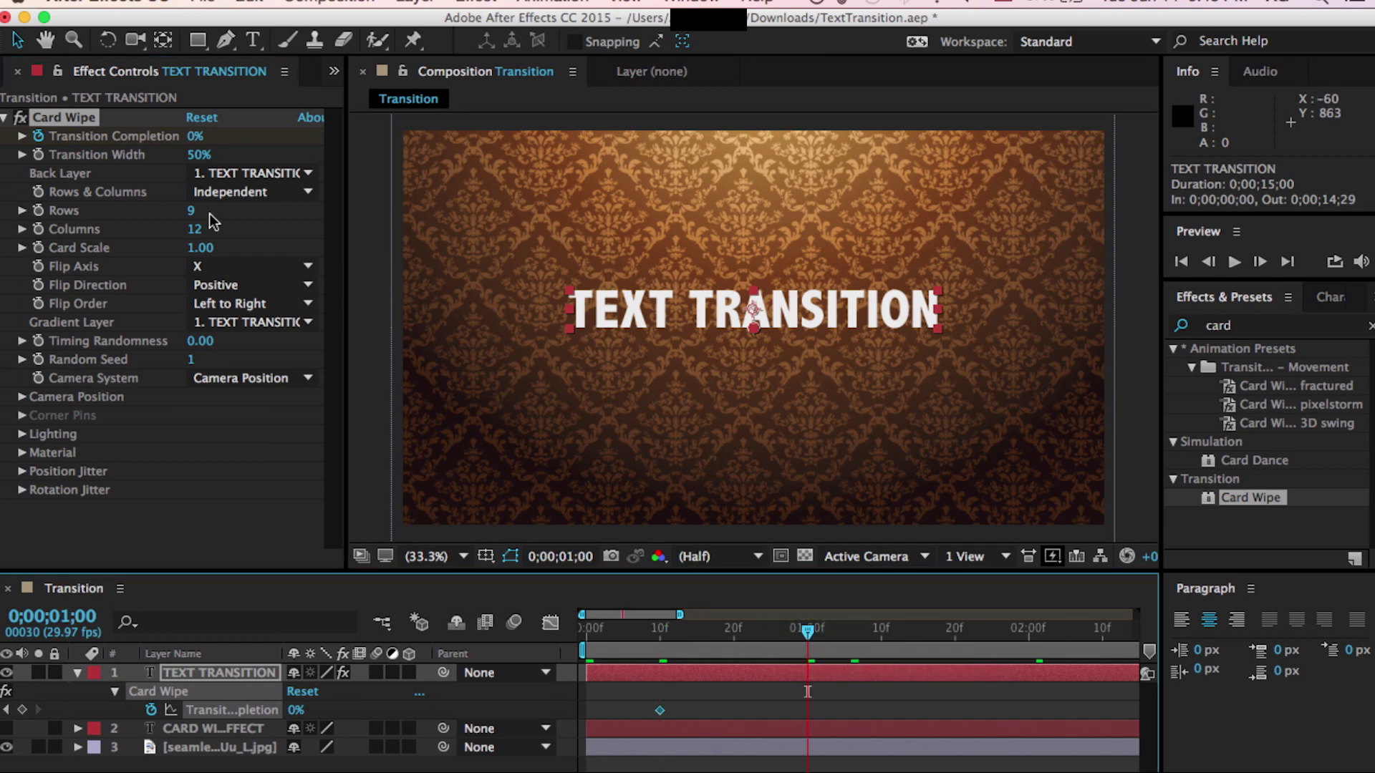
left_click(193, 136)
type("100")
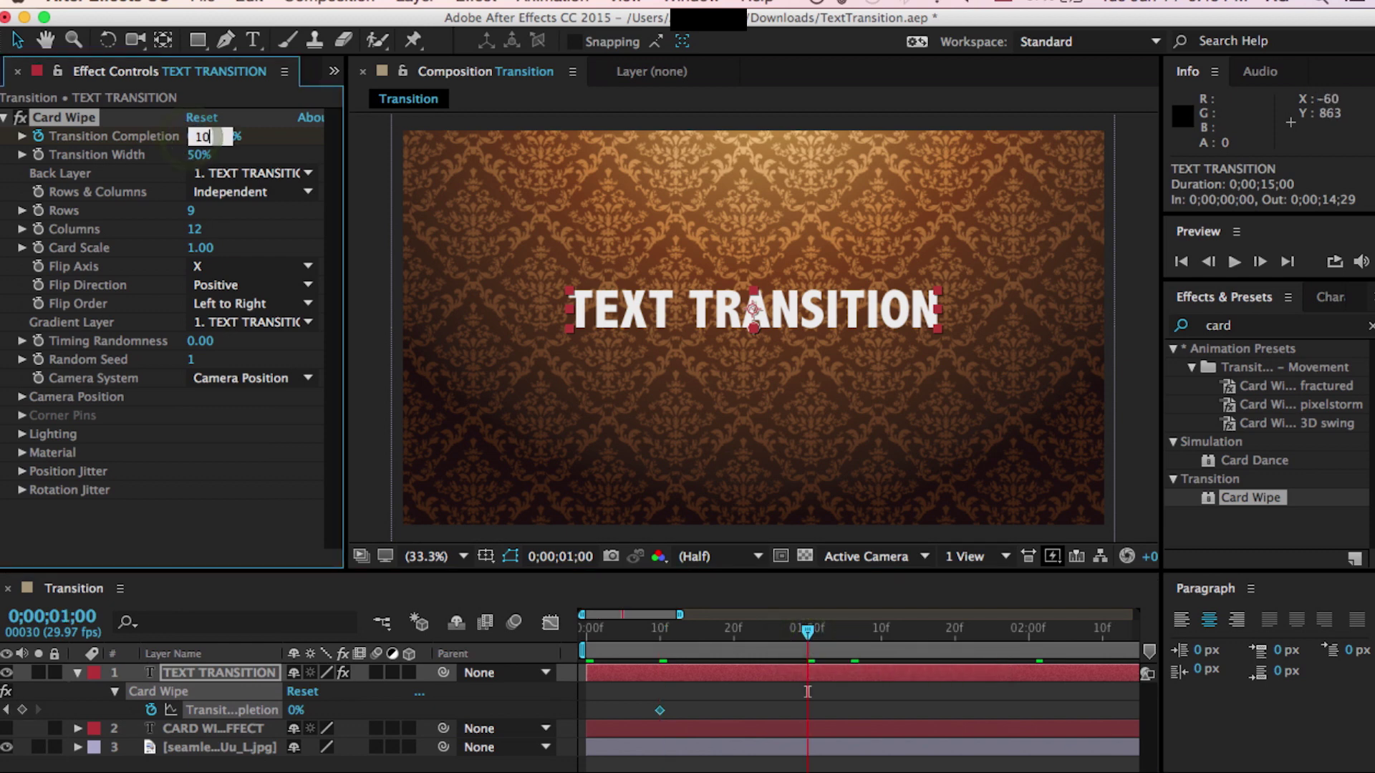
type("0%")
key("Return")
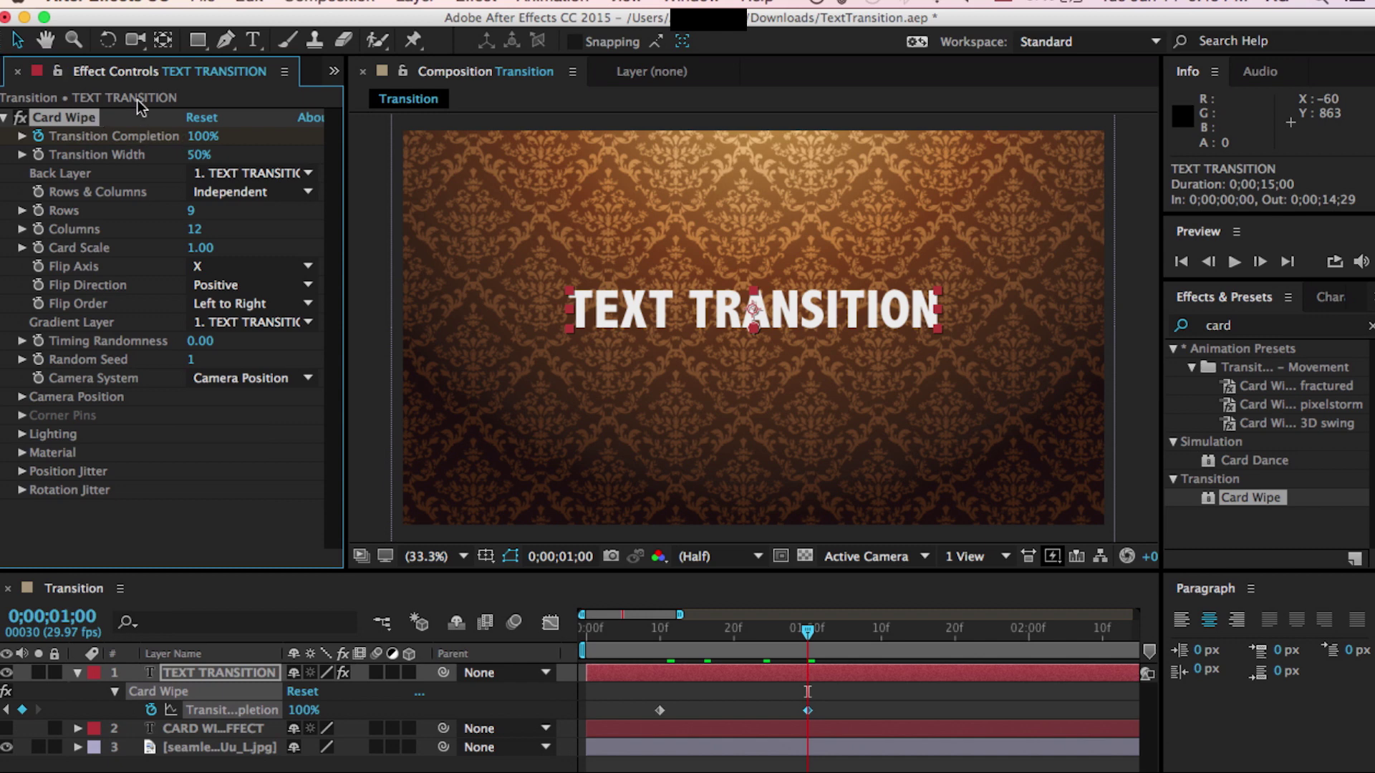
- Set the Card Wipe Back Layer to CARD WIPE EFFECT and preview the wipe at frame 19
left_click(214, 173)
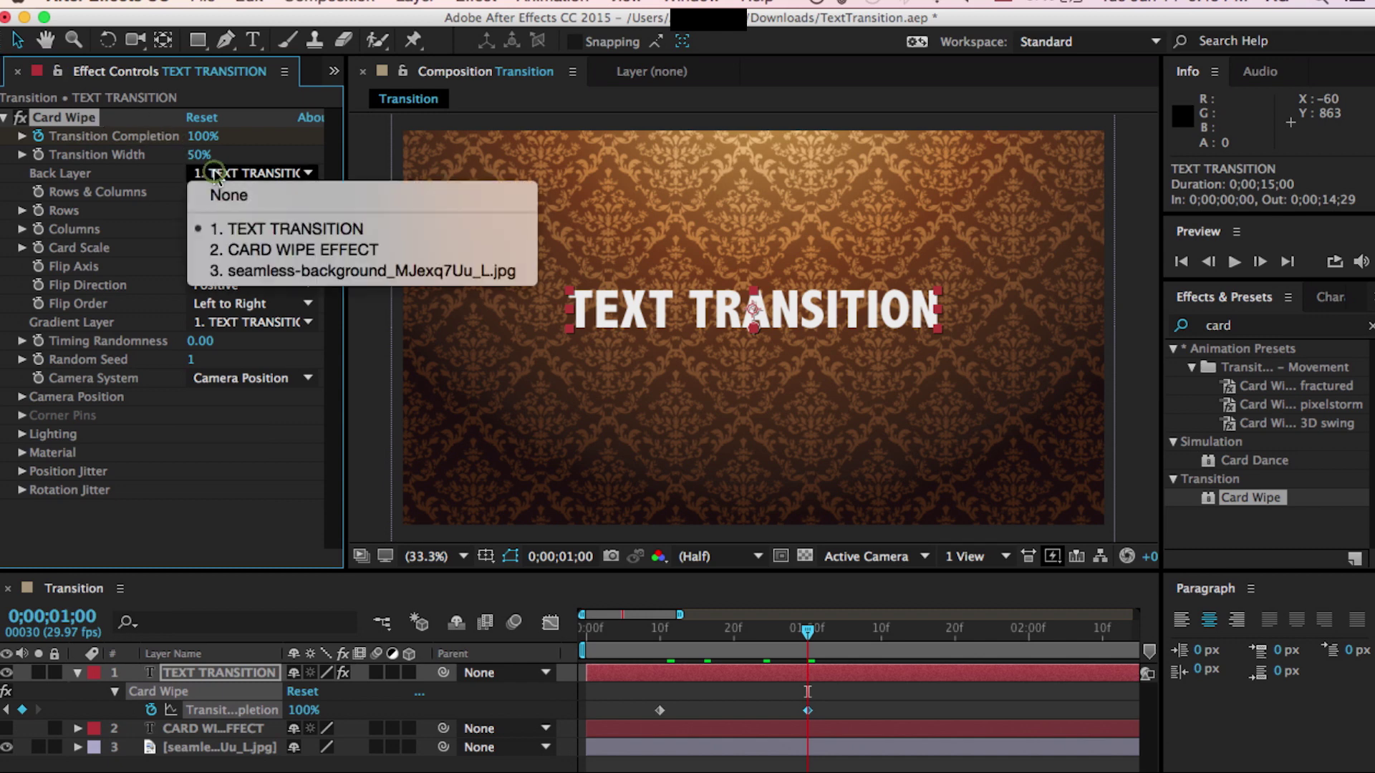
left_click(261, 251)
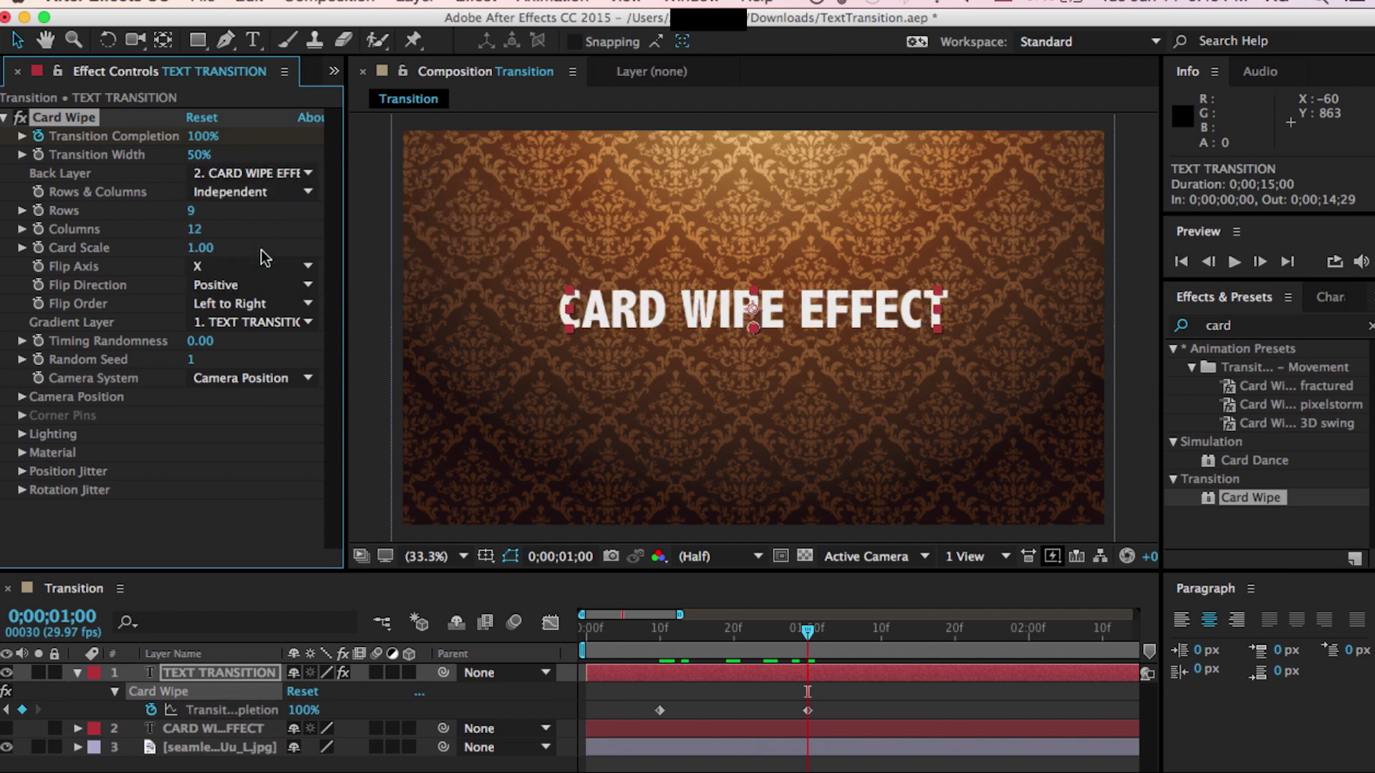
left_click(726, 628)
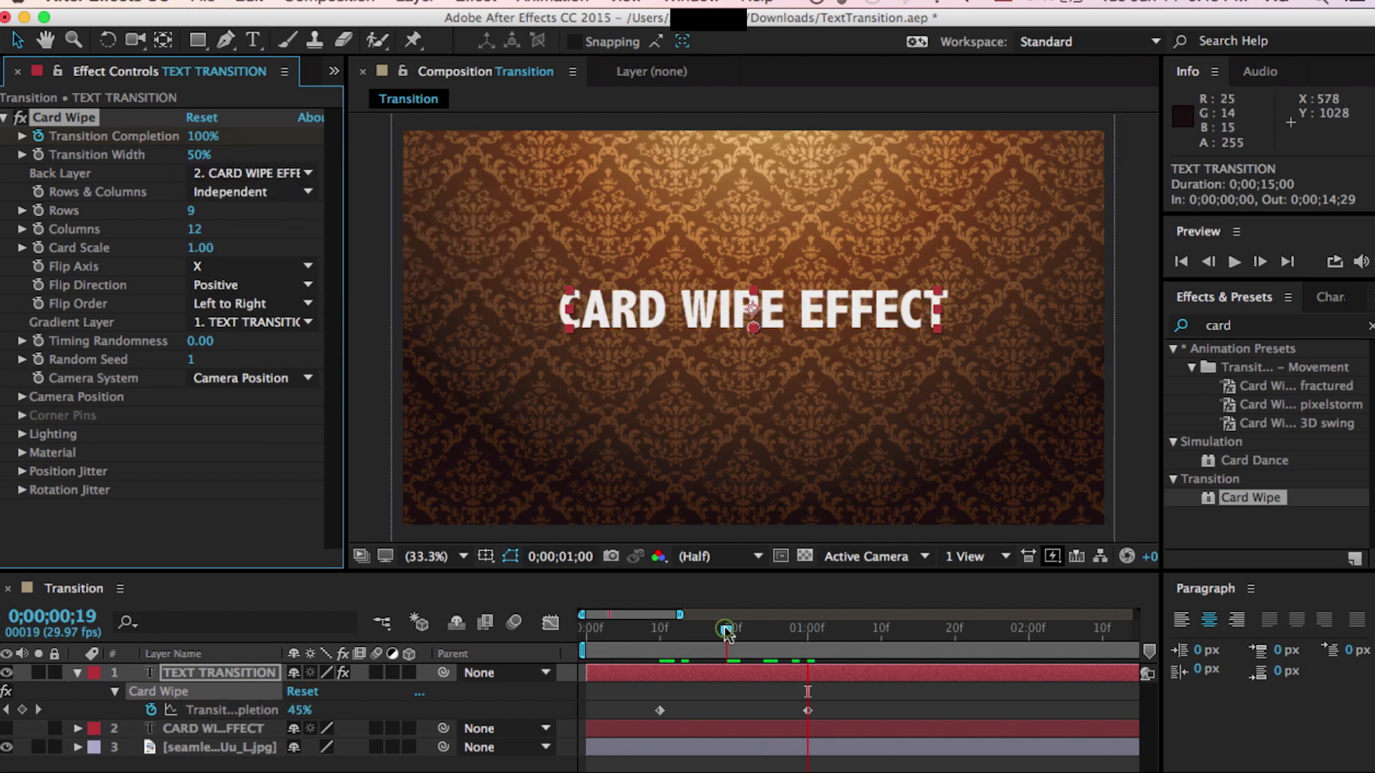
left_click(664, 632)
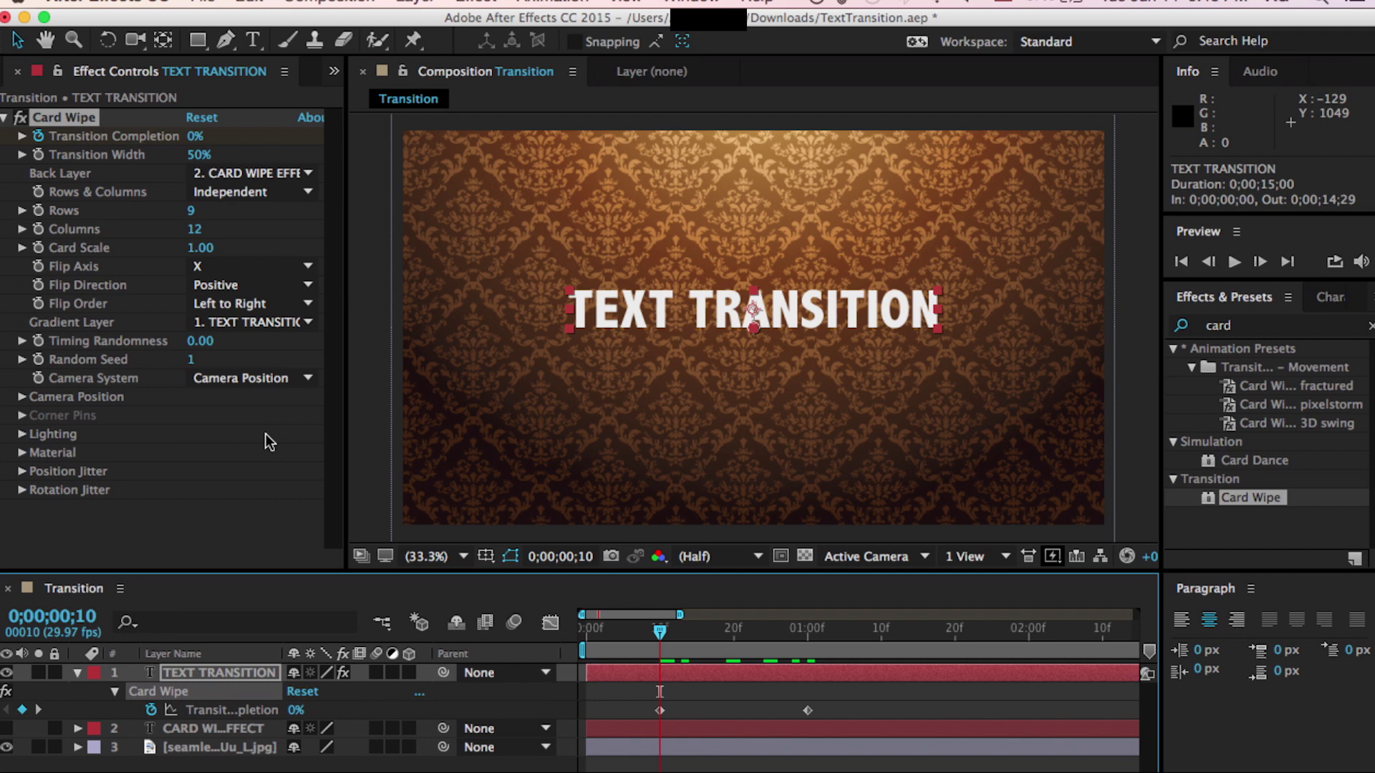
- Set Card Wipe to 55 rows, 30 columns and timing randomness 1, then scrub to preview
left_click(194, 219)
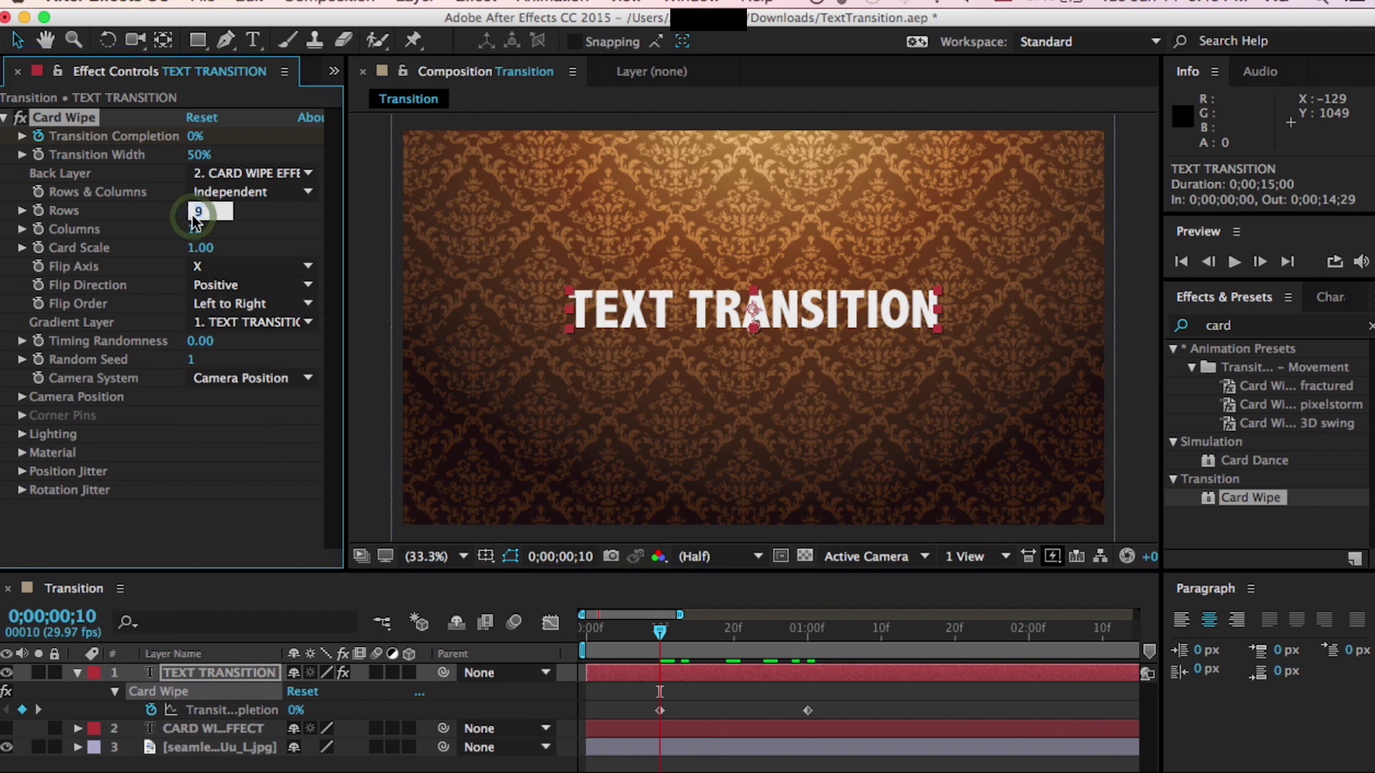
type("55")
key("Return")
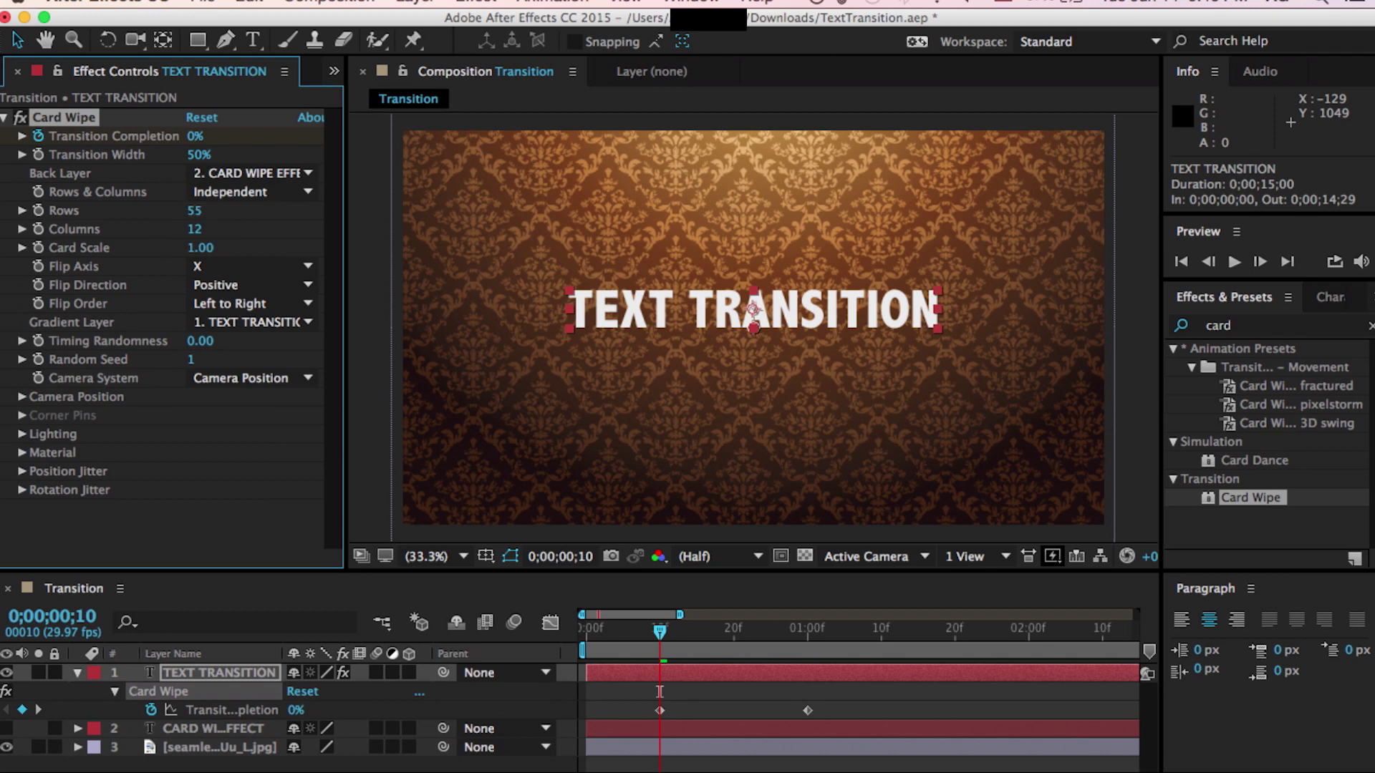
left_click(195, 228)
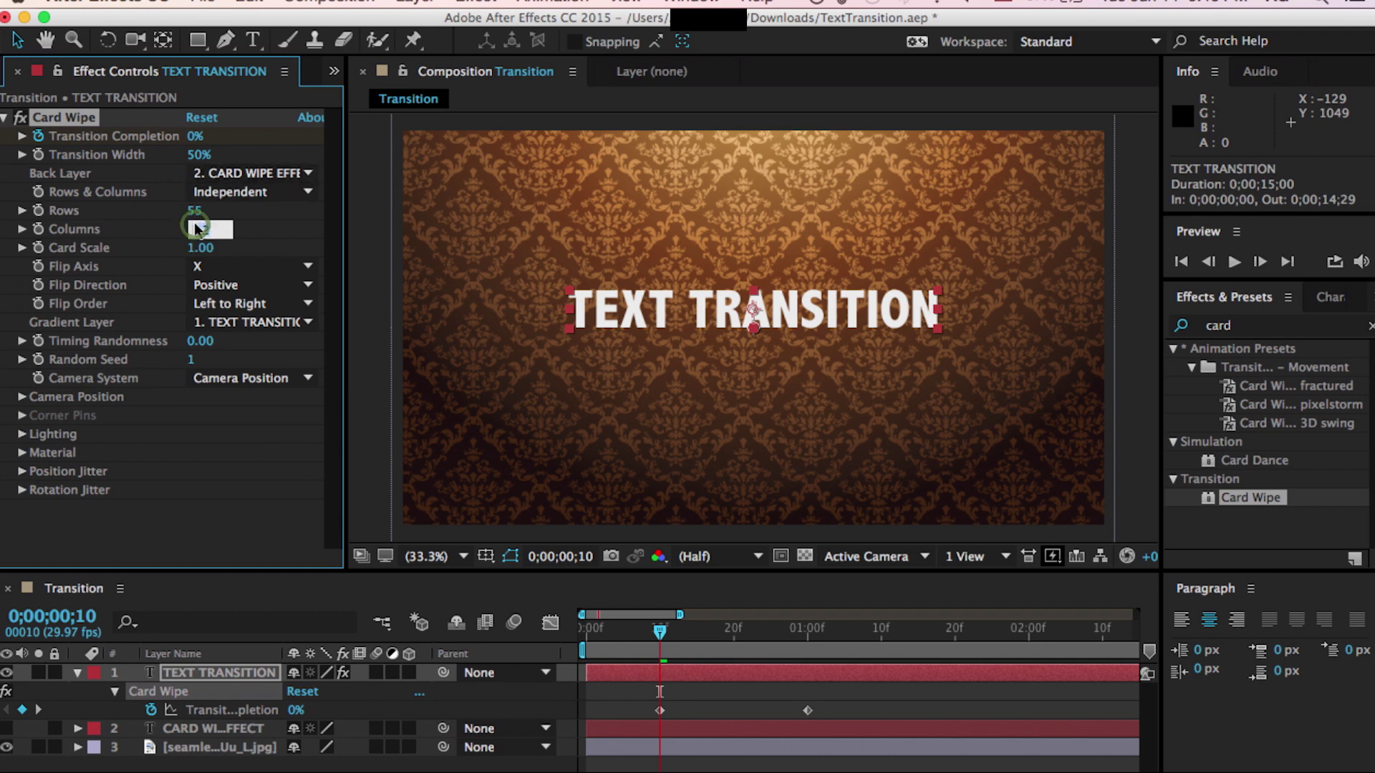
type("30")
key("Return")
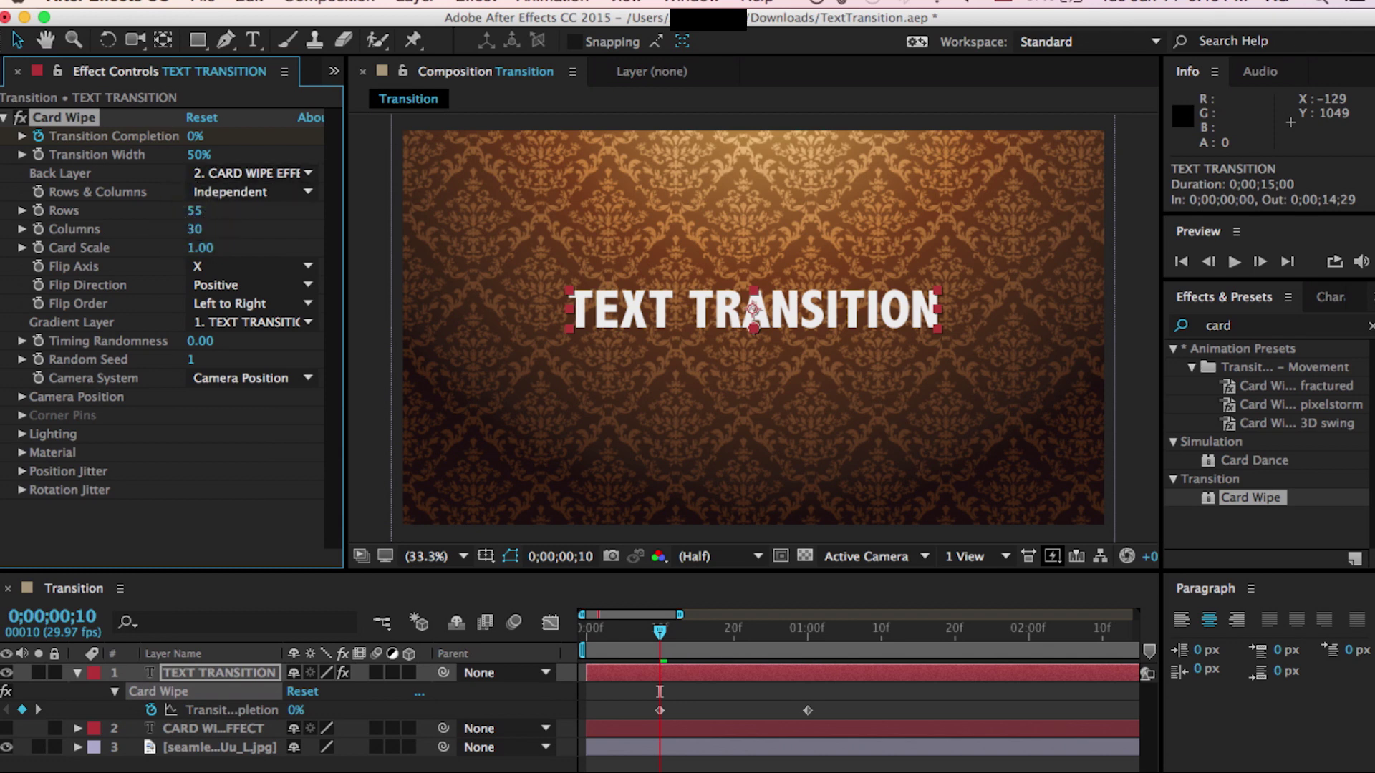
left_click(193, 343)
type("1")
key("Return")
left_click(673, 633)
mouse_move(673, 634)
left_mouse_down()
mouse_move(793, 634)
mouse_move(657, 644)
left_mouse_up()
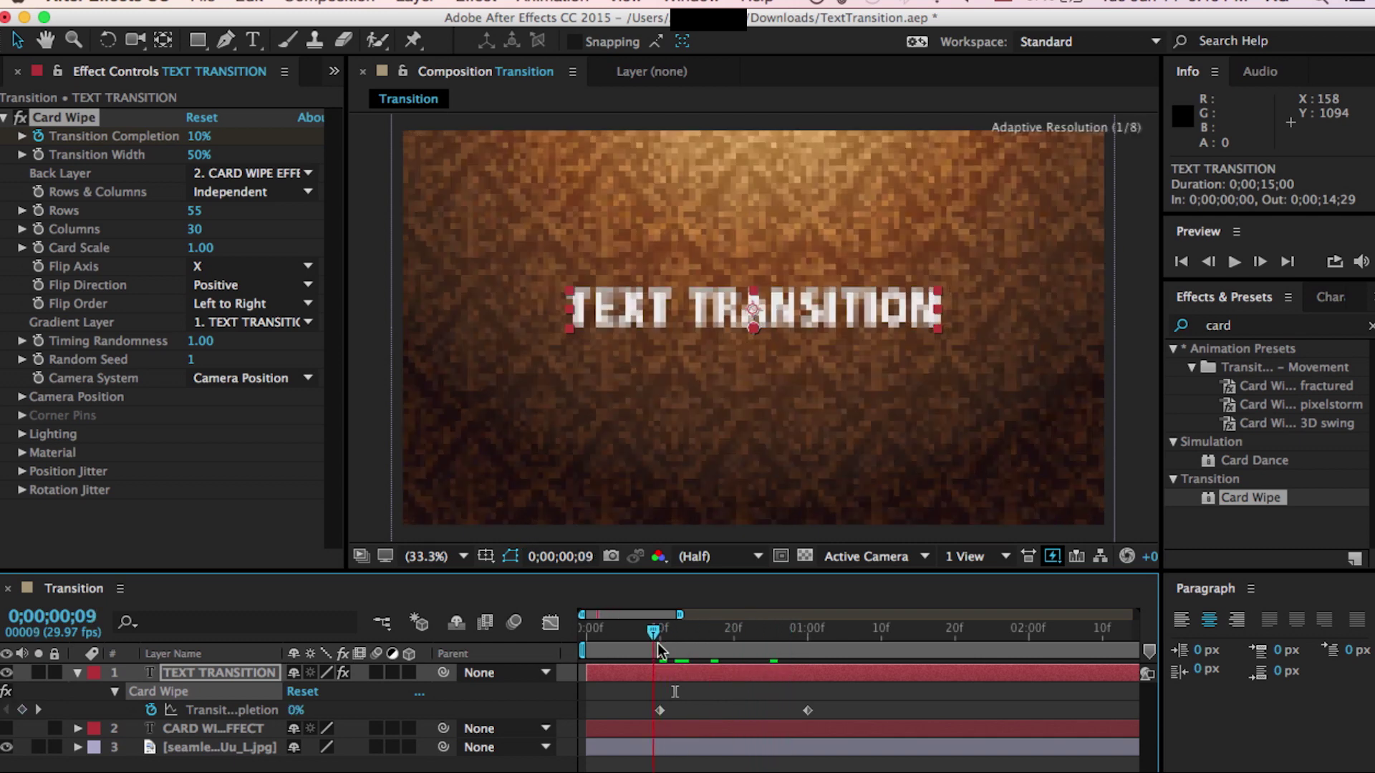
- Flip cards around Y in the negative direction with no gradient layer, and expand Position Jitter
left_click(220, 267)
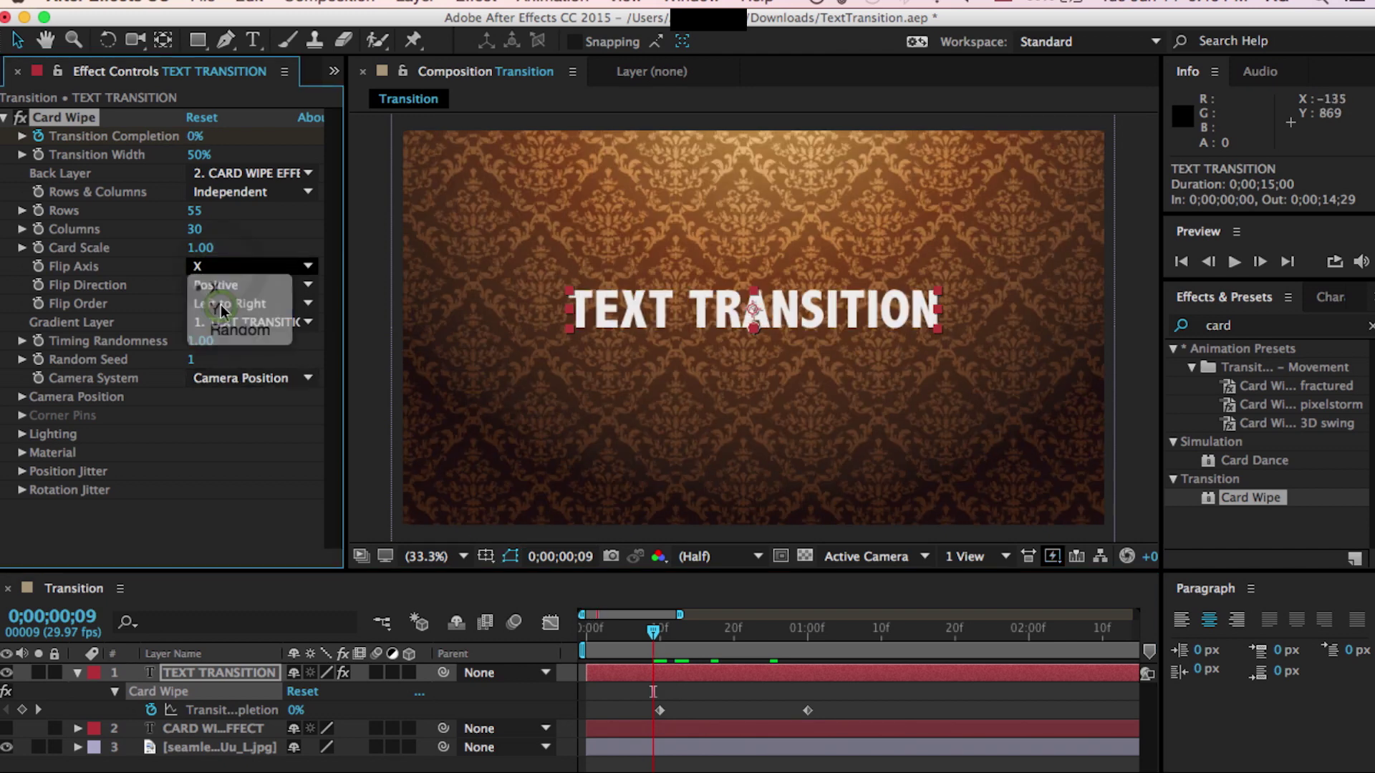
left_click(222, 304)
left_click(229, 286)
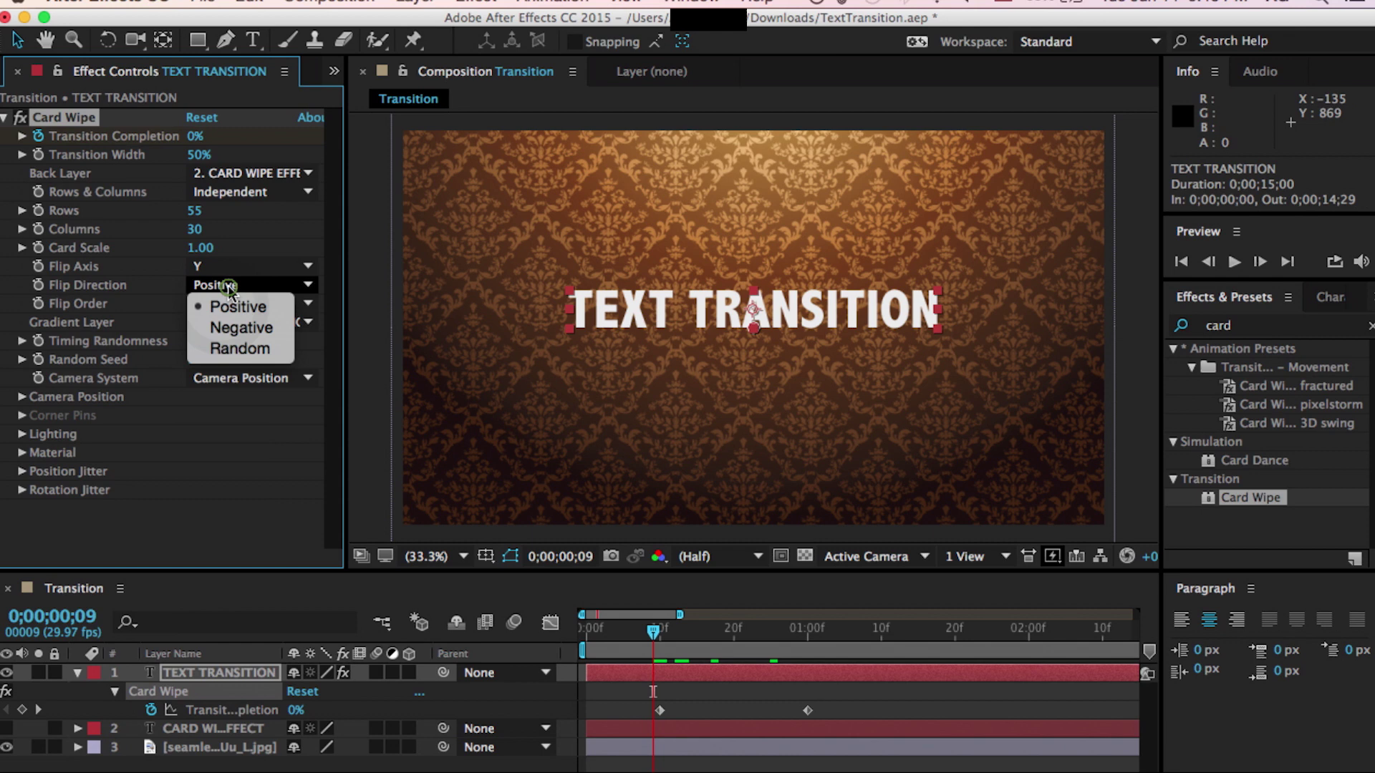
left_click(227, 330)
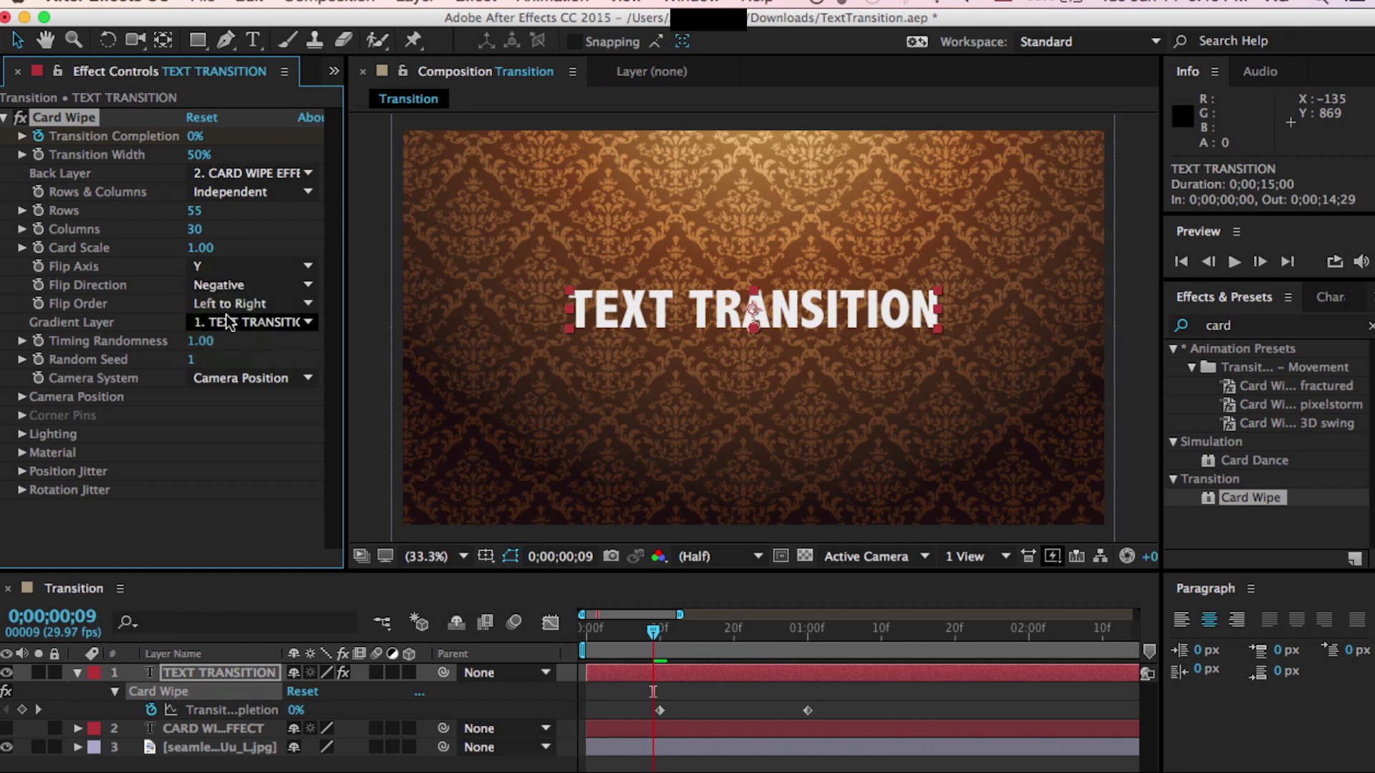
left_click(225, 323)
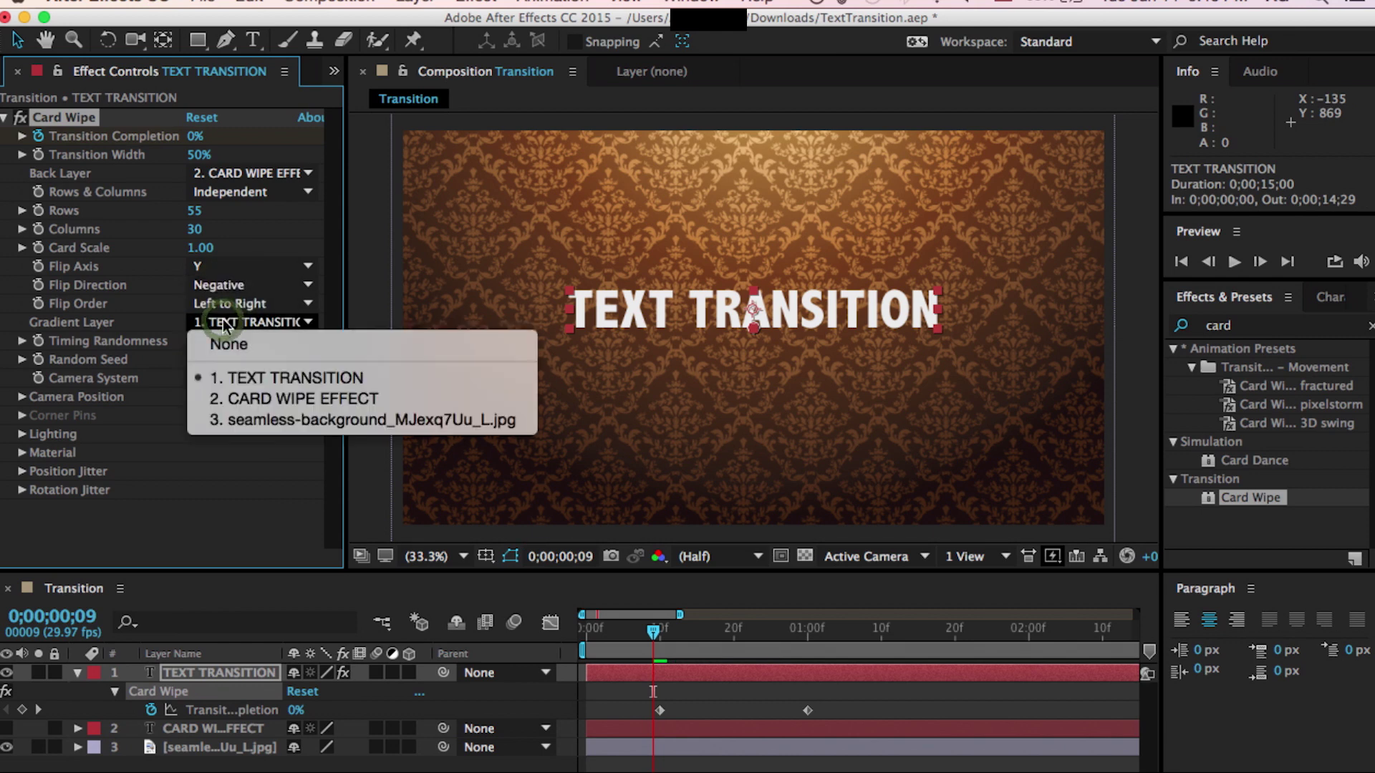
left_click(226, 344)
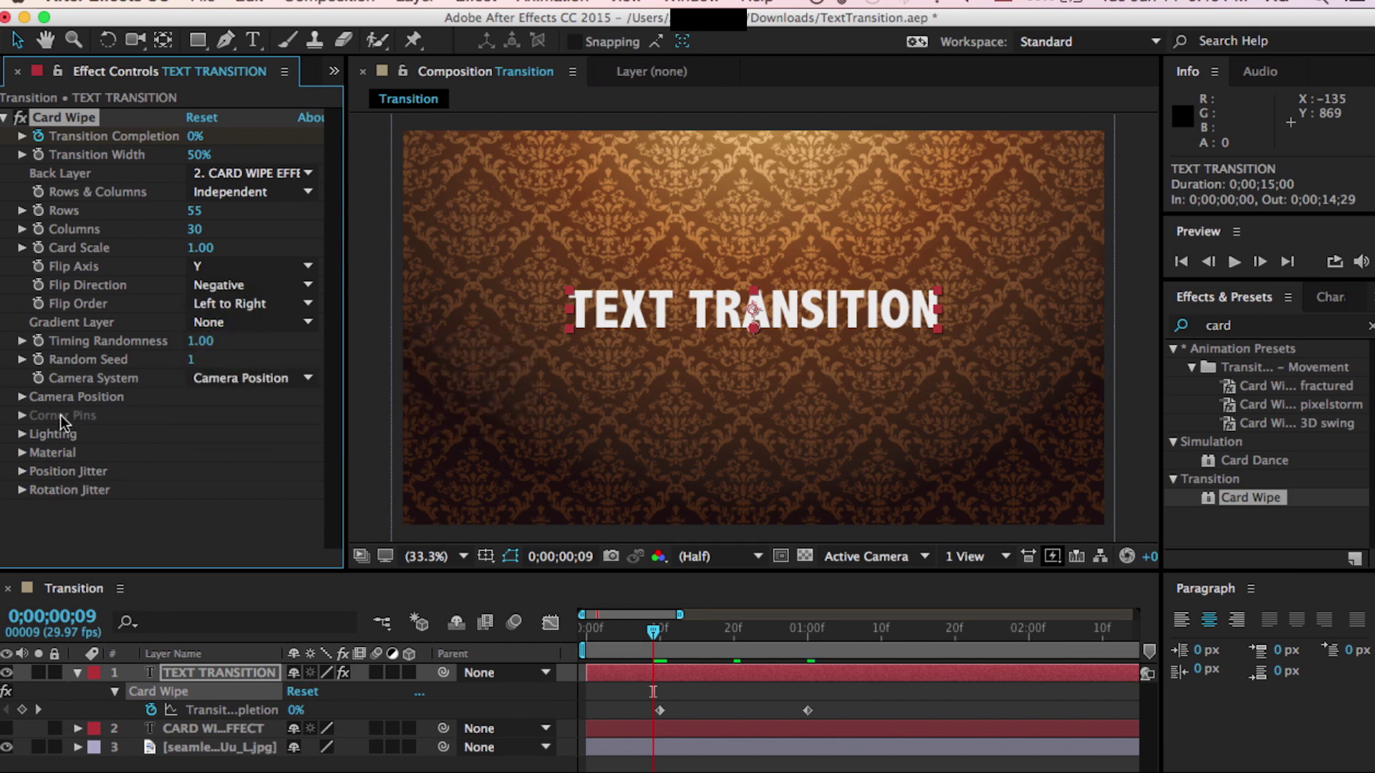
left_click(23, 471)
scroll(23, 472, "down", 2)
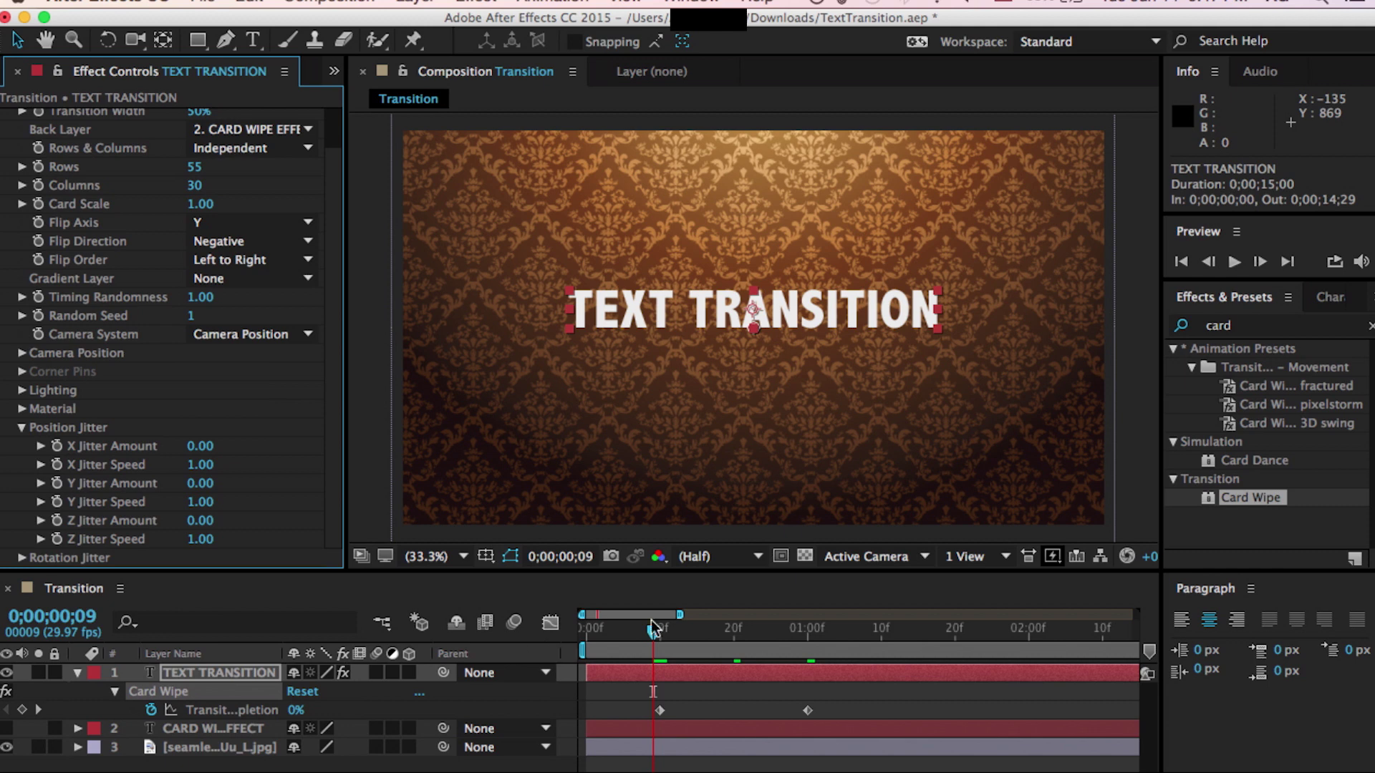
- Keyframe Z Jitter Amount at 0 on frame 10 and move the time to one second
left_click_drag(655, 636, 664, 636)
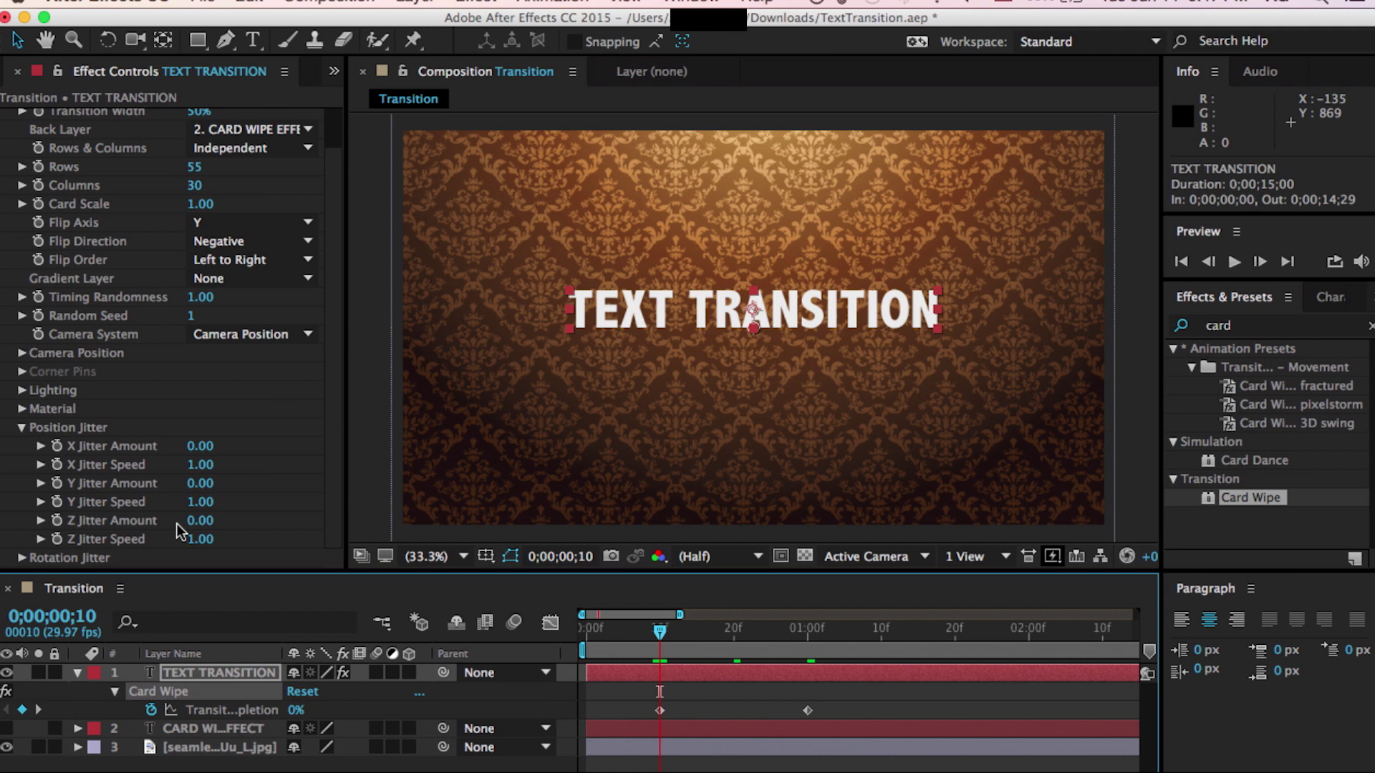
left_click(60, 521)
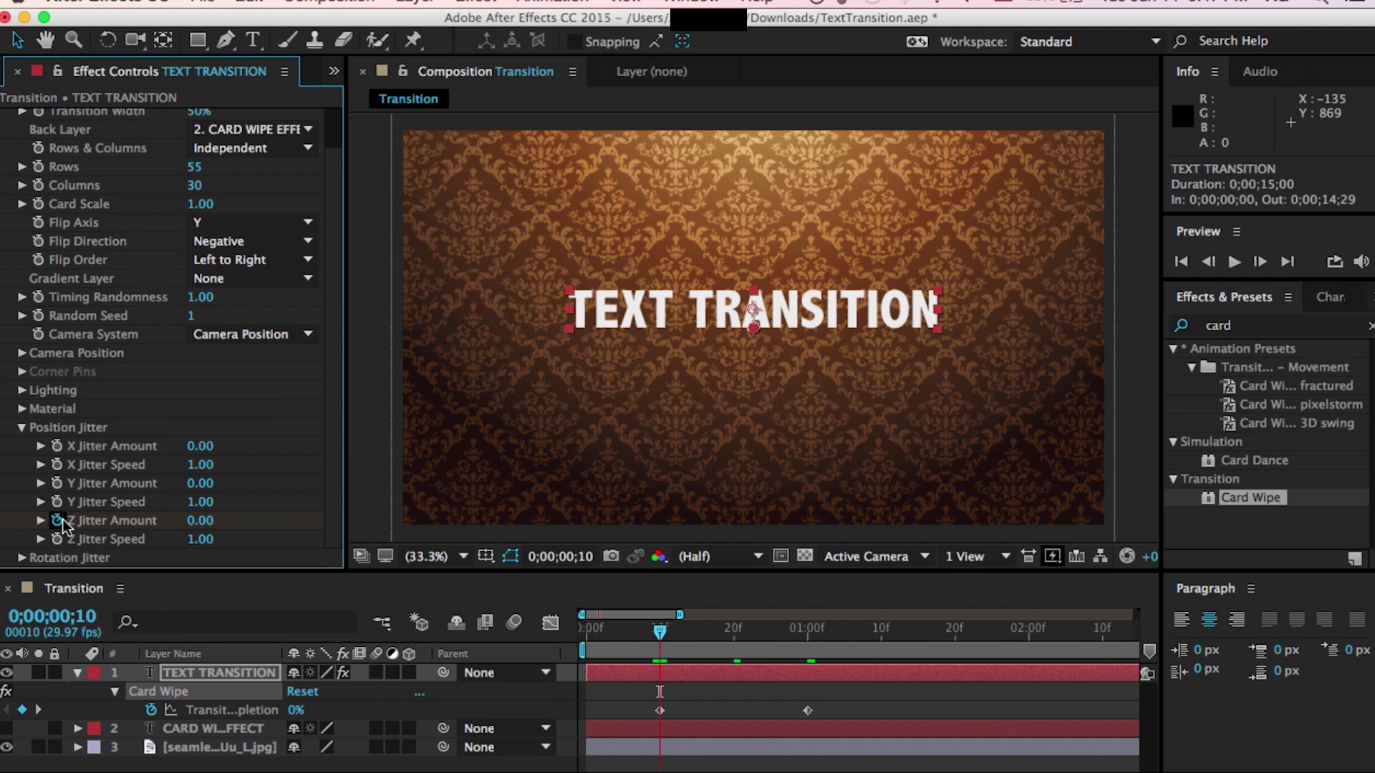
key("u")
key("u")
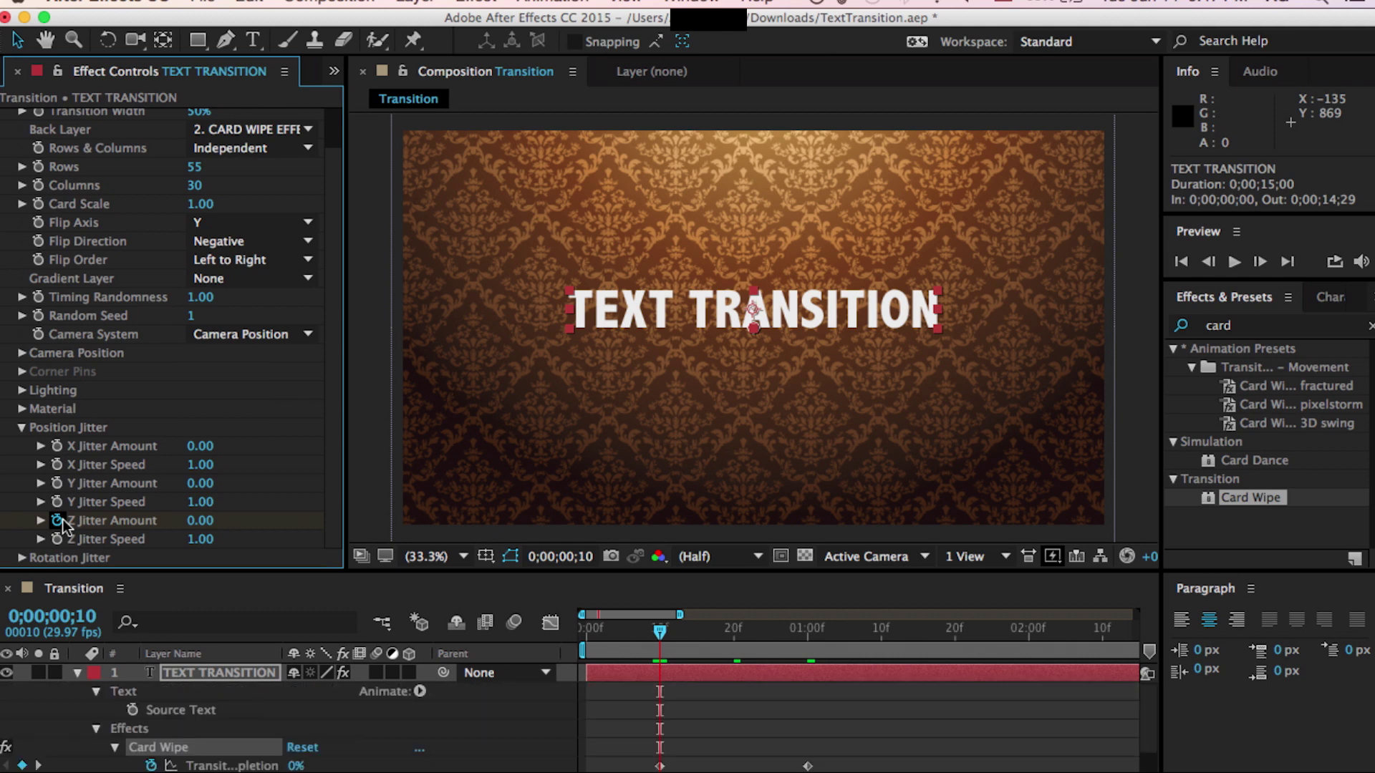
key("u")
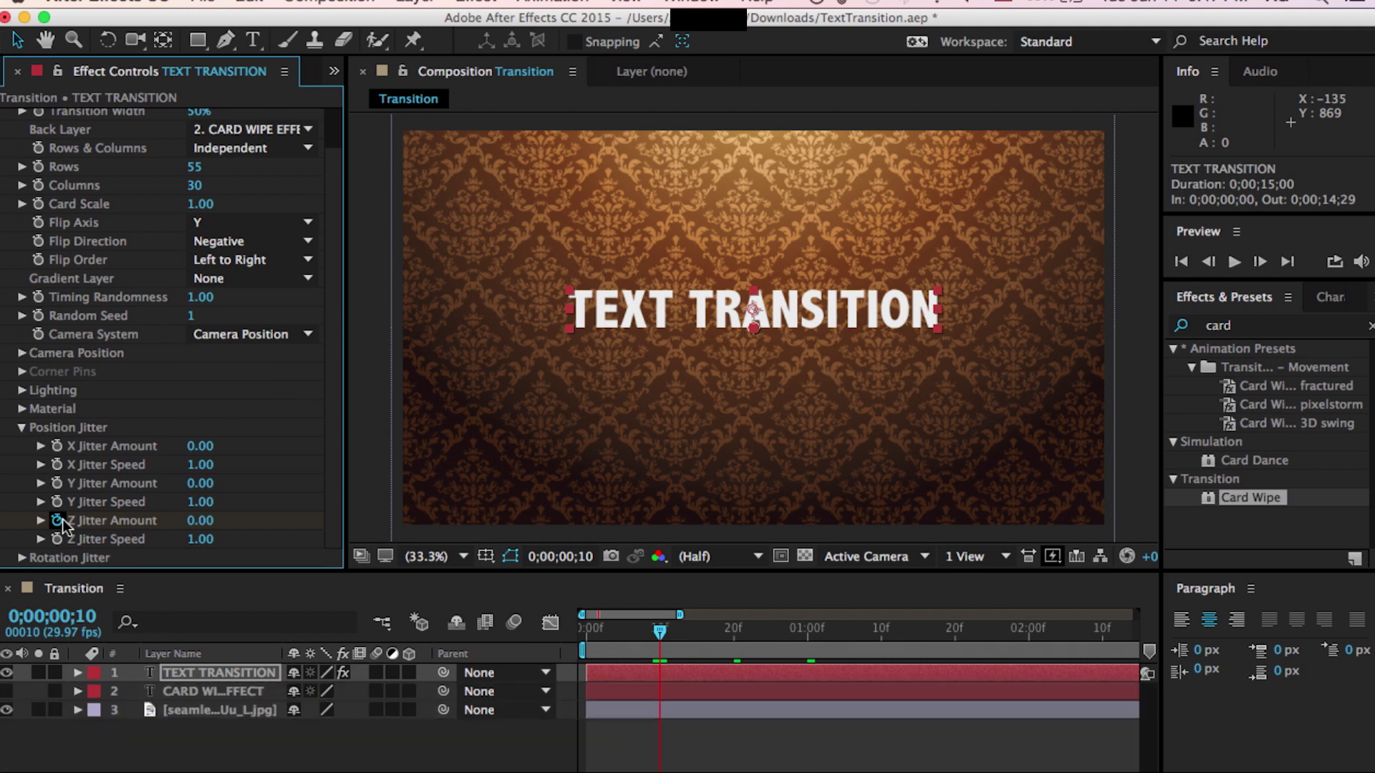
left_click(56, 520)
key("u")
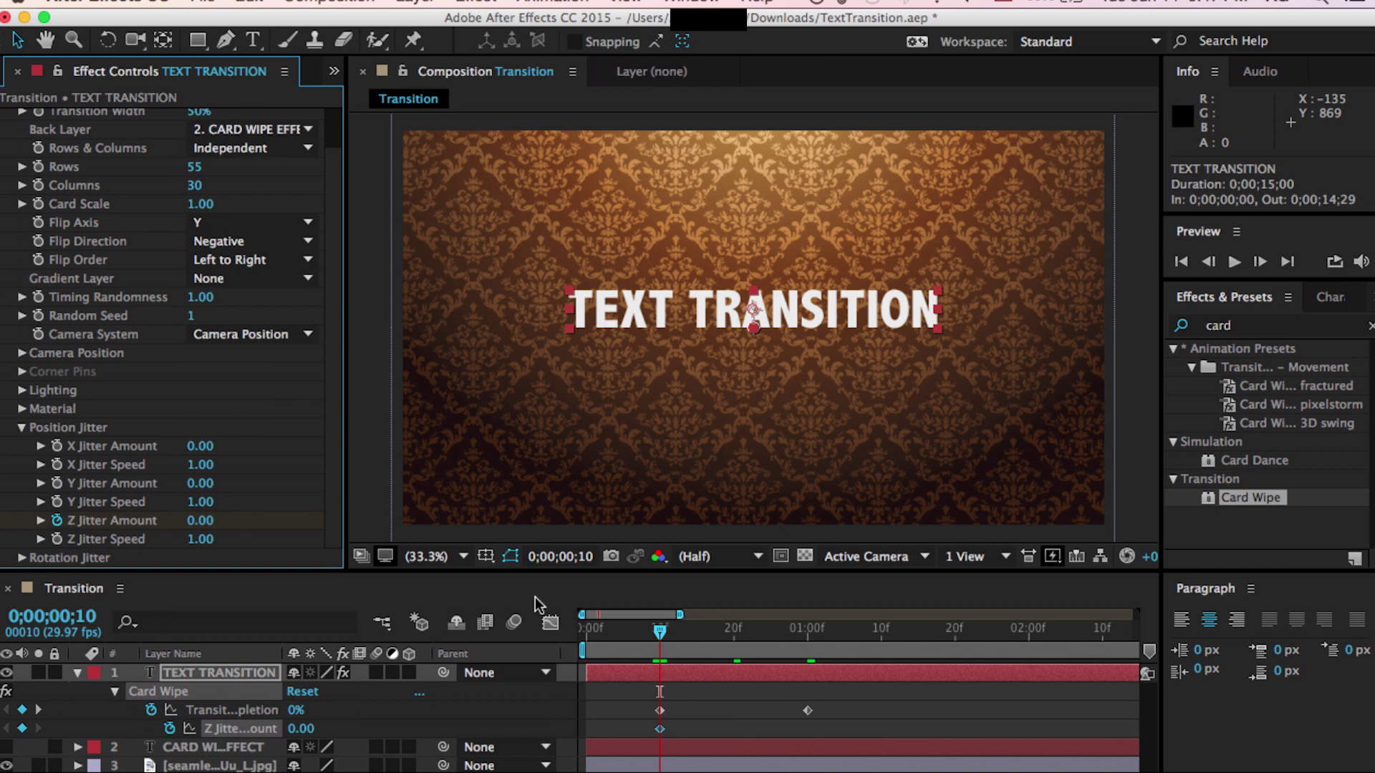
left_click(808, 634)
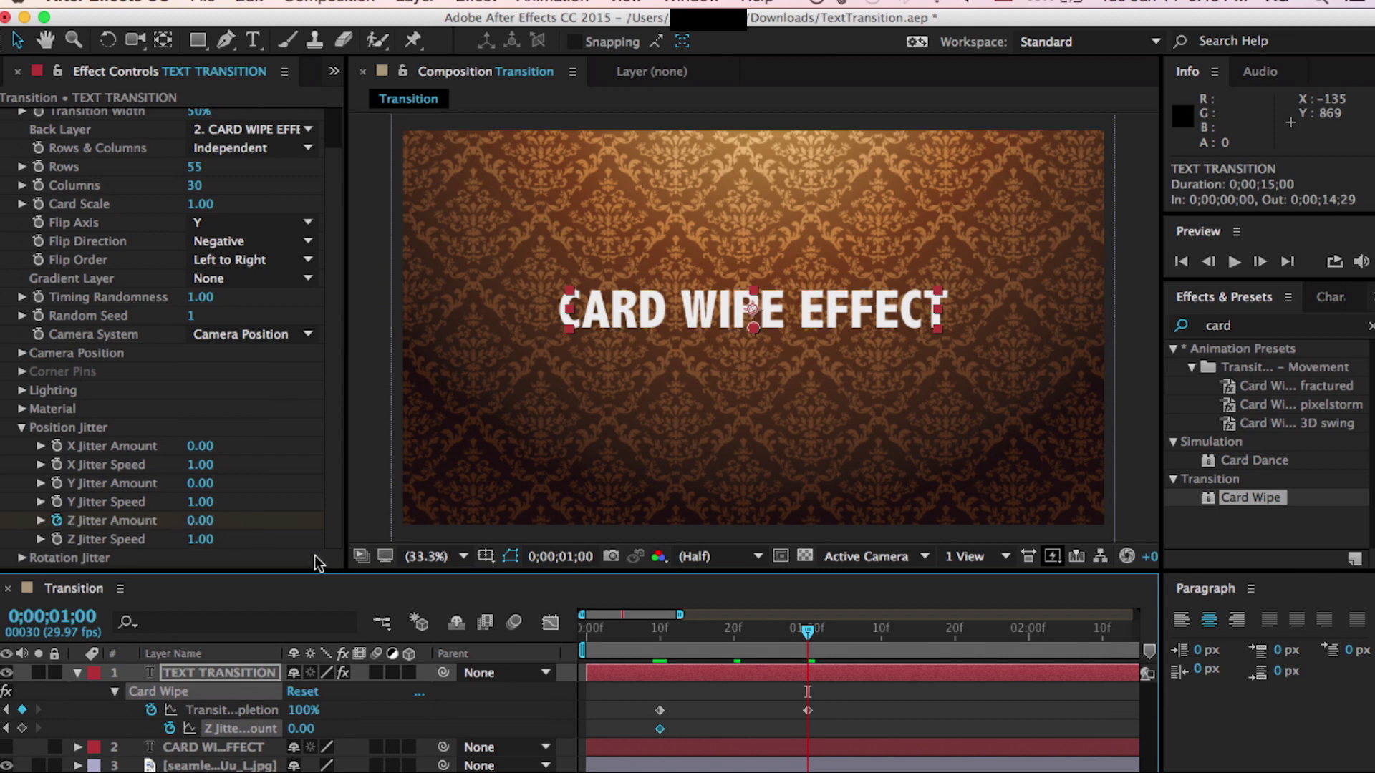
- Add a Z Jitter keyframe at one second and set the amount to 25 at frame 20
left_click(22, 728)
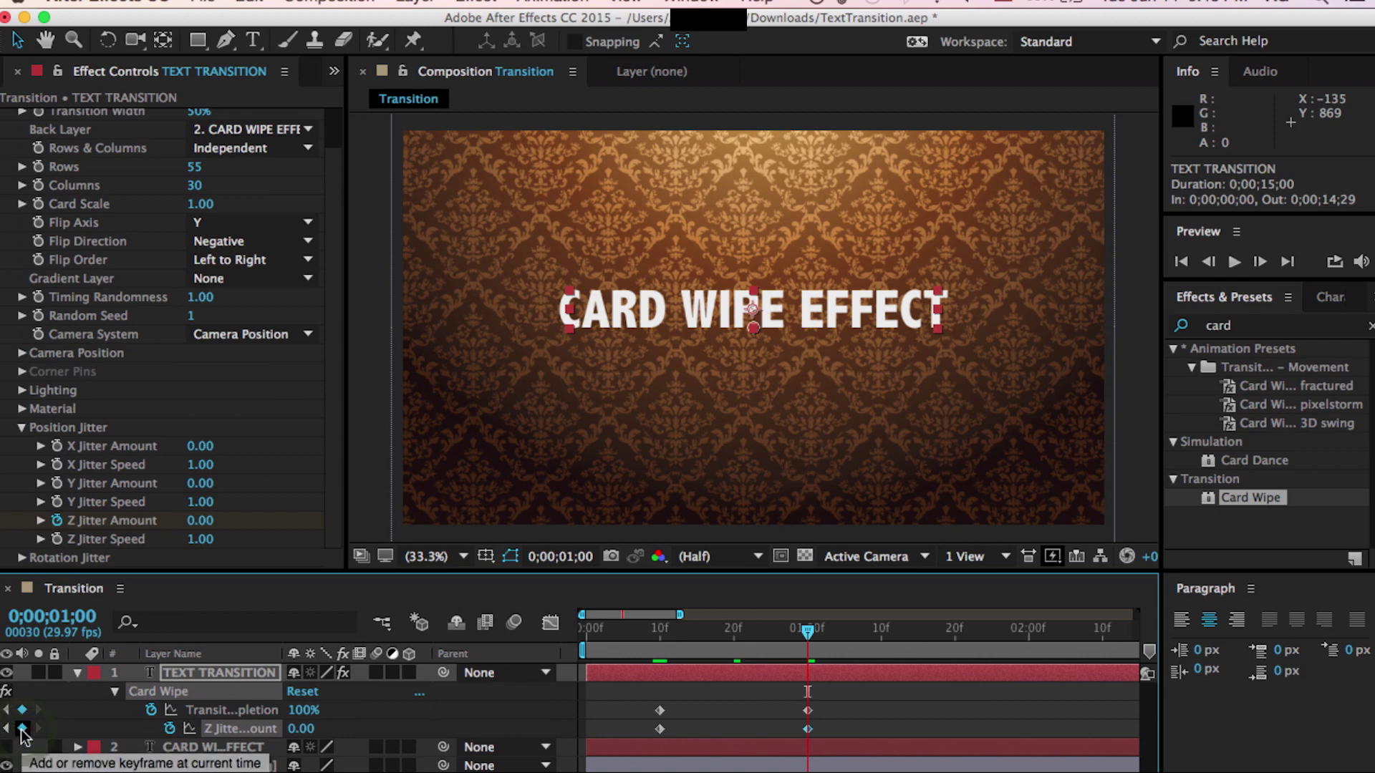
left_click(733, 635)
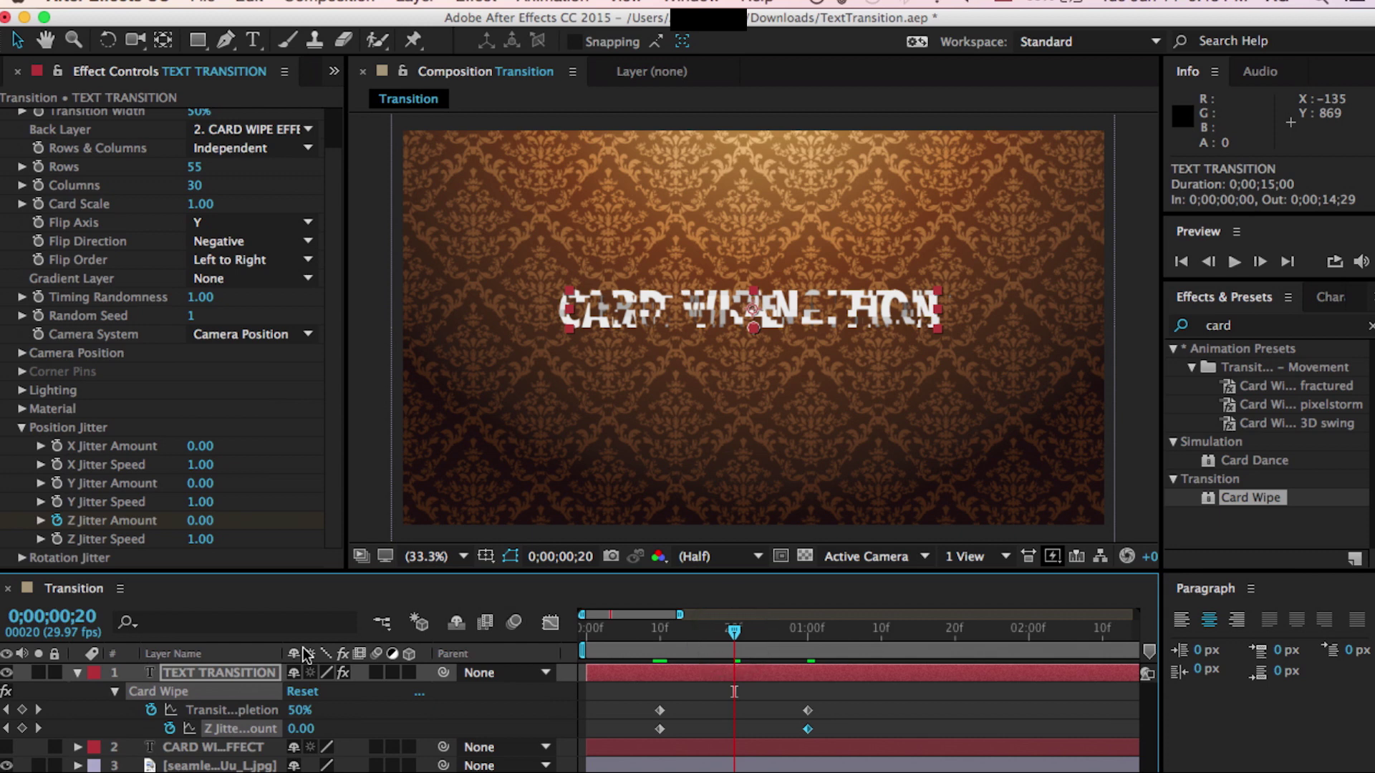
left_click(197, 521)
type("25")
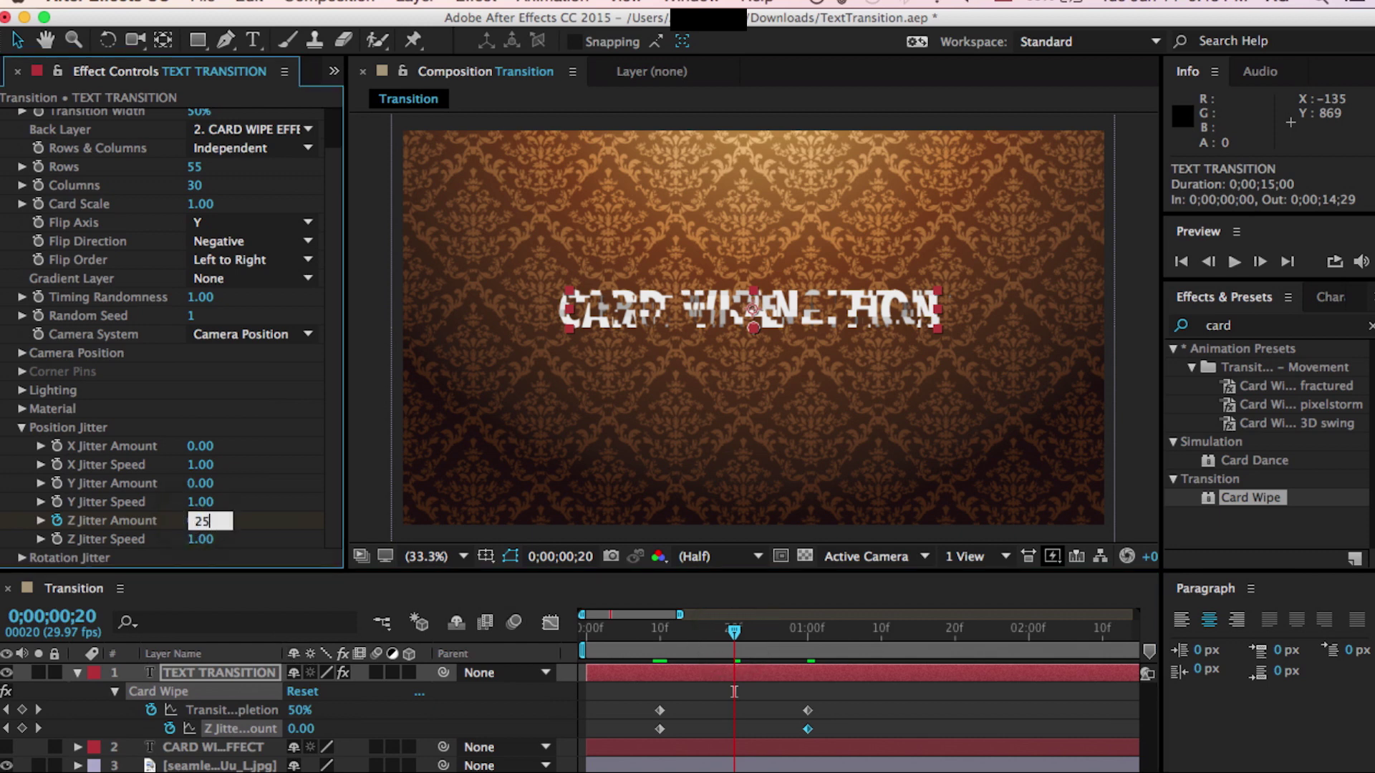
key("Return")
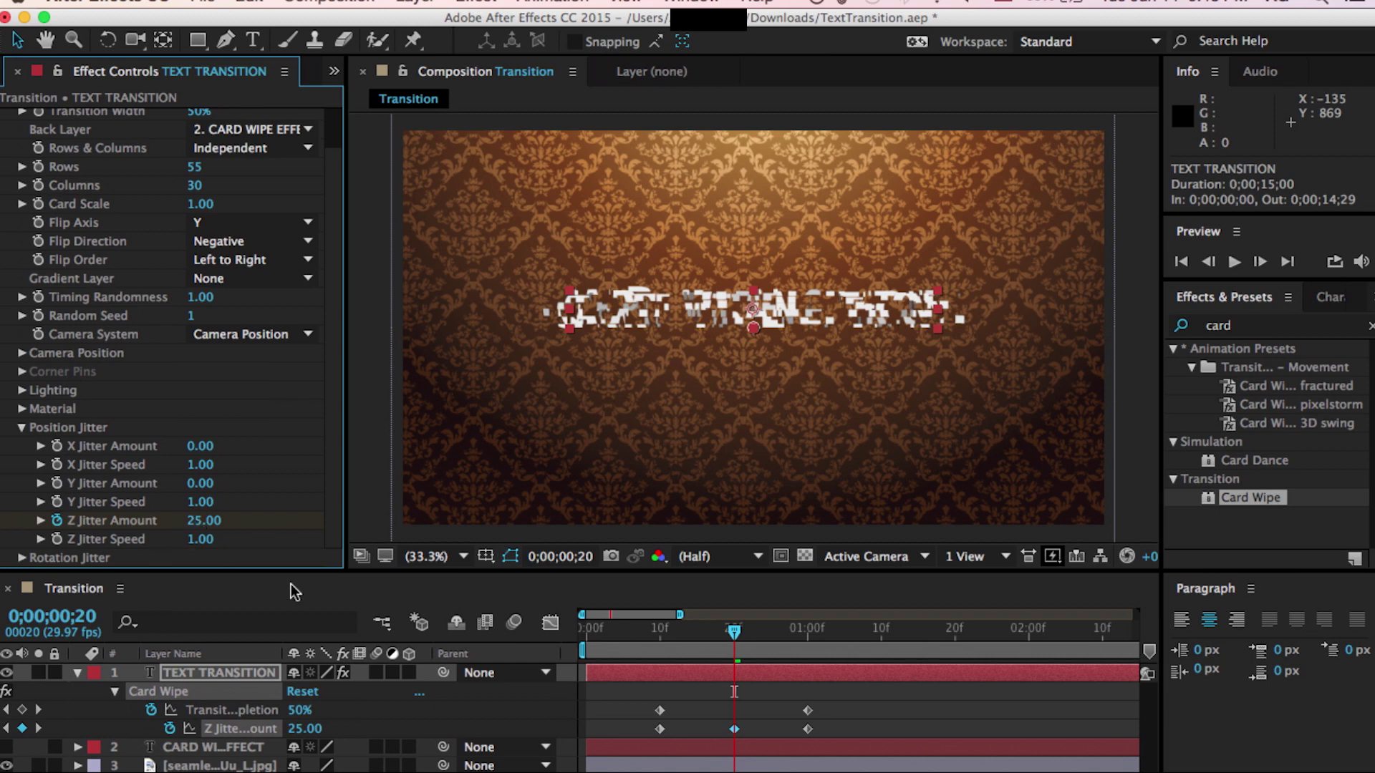
- Apply Easy Ease Out, Easy Ease In and Easy Ease to the first, last and middle keyframes
left_click(659, 728)
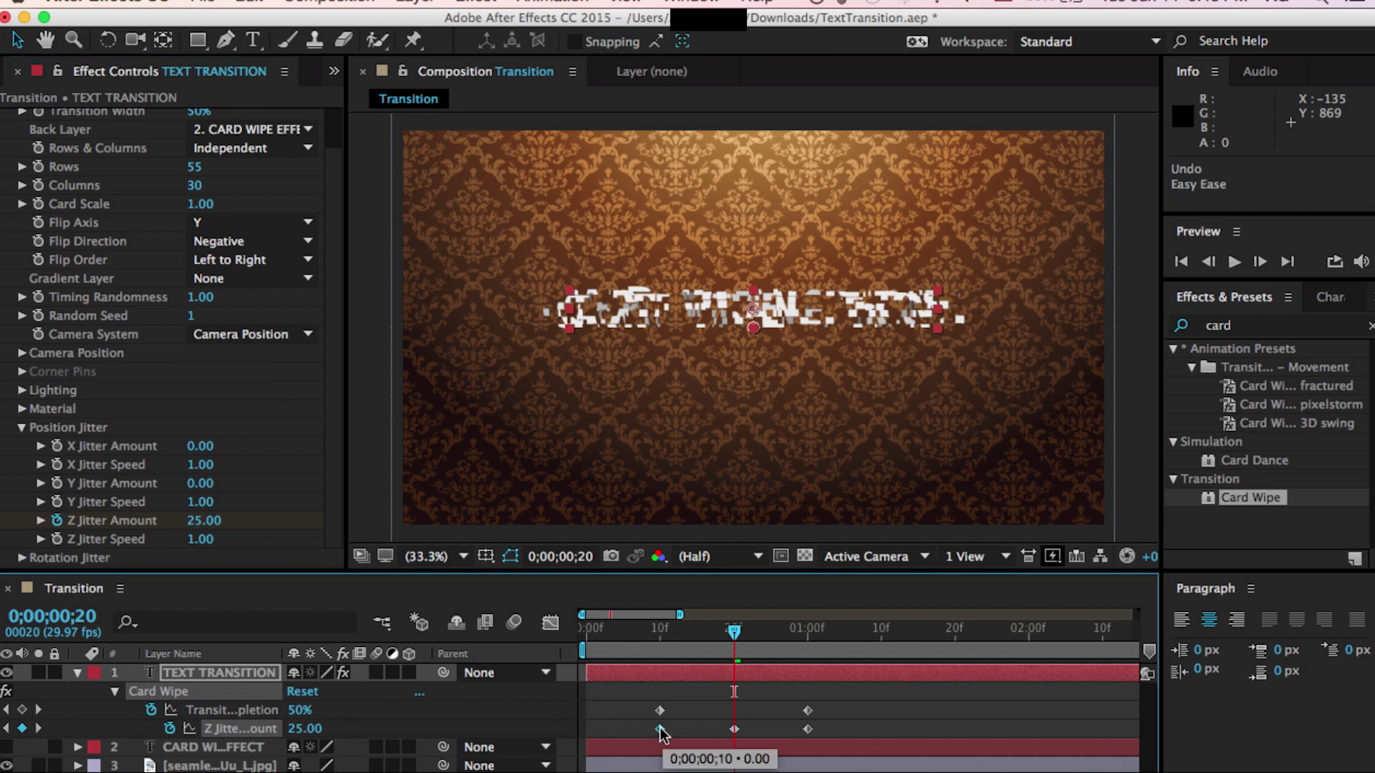
right_click(659, 728)
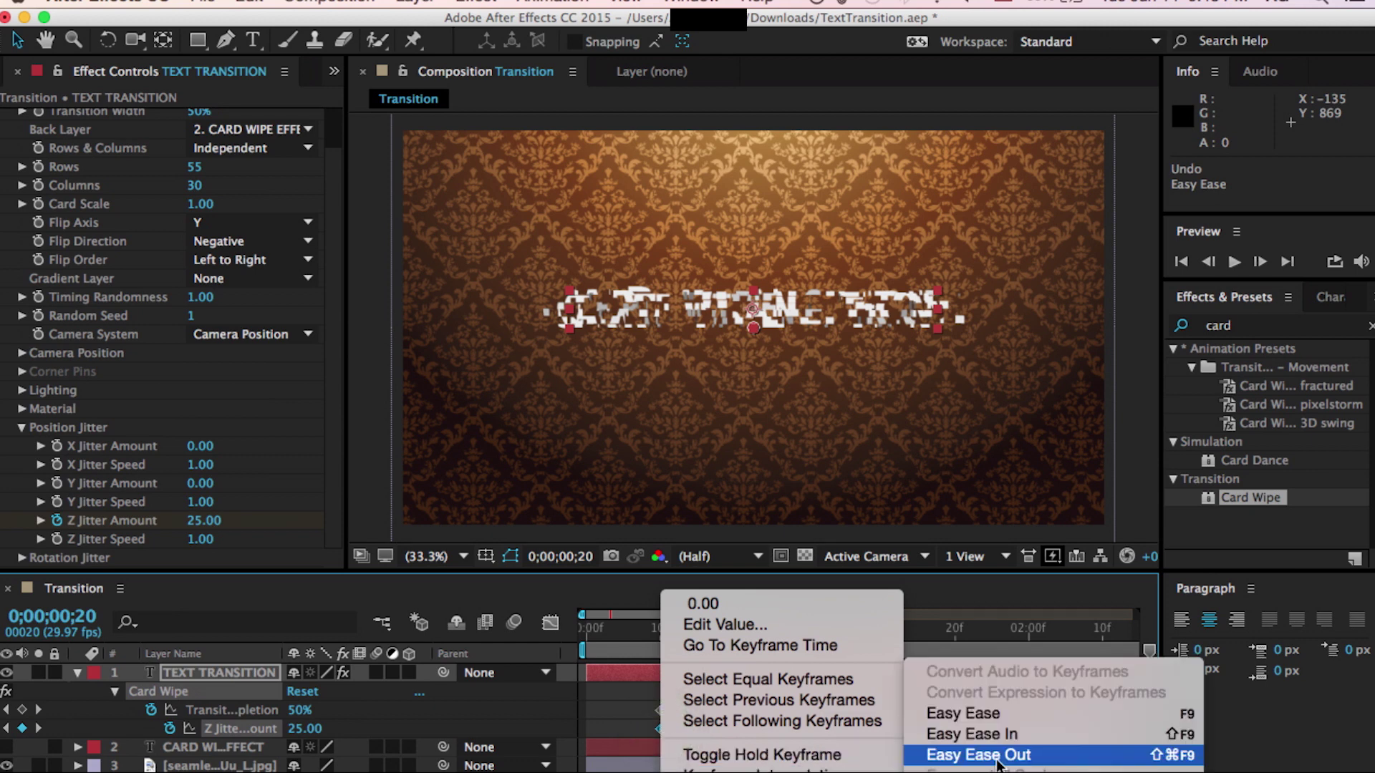
left_click(994, 757)
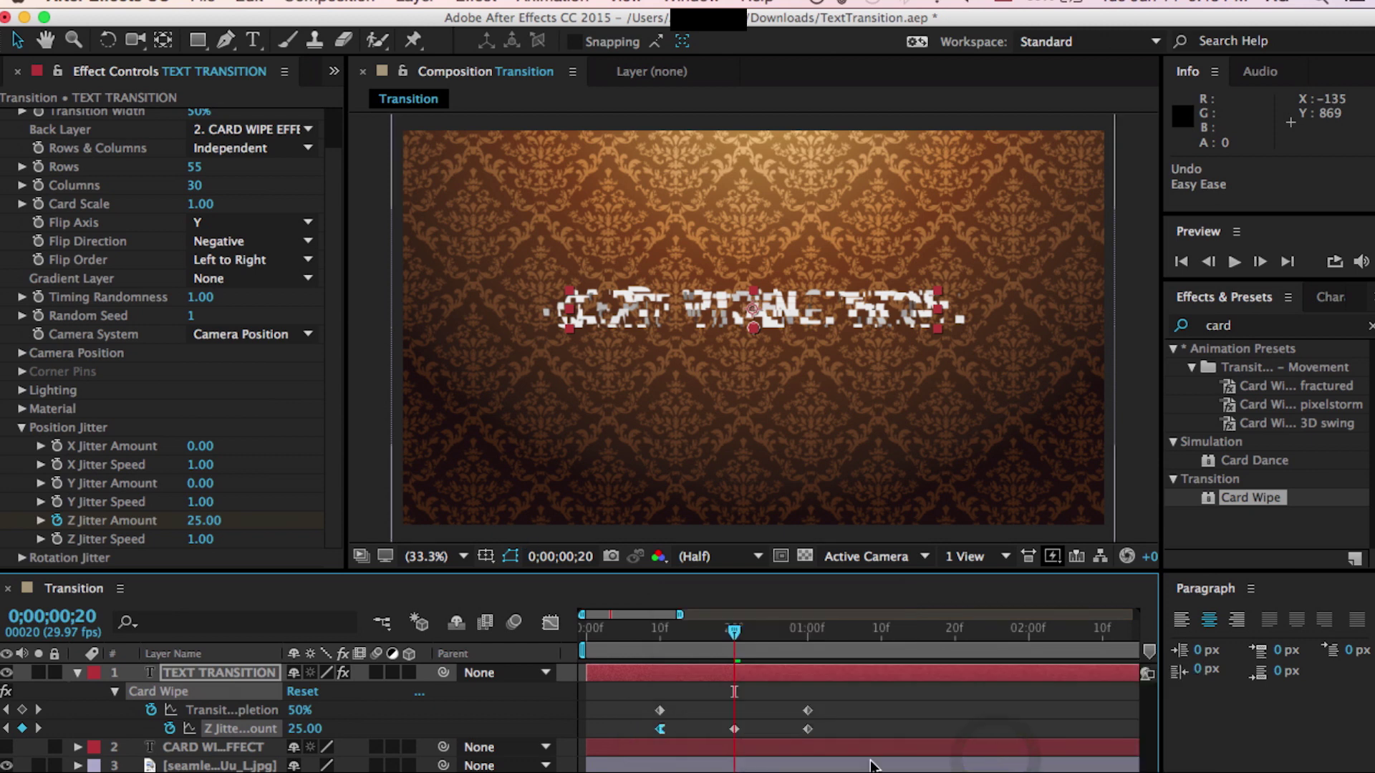
right_click(810, 732)
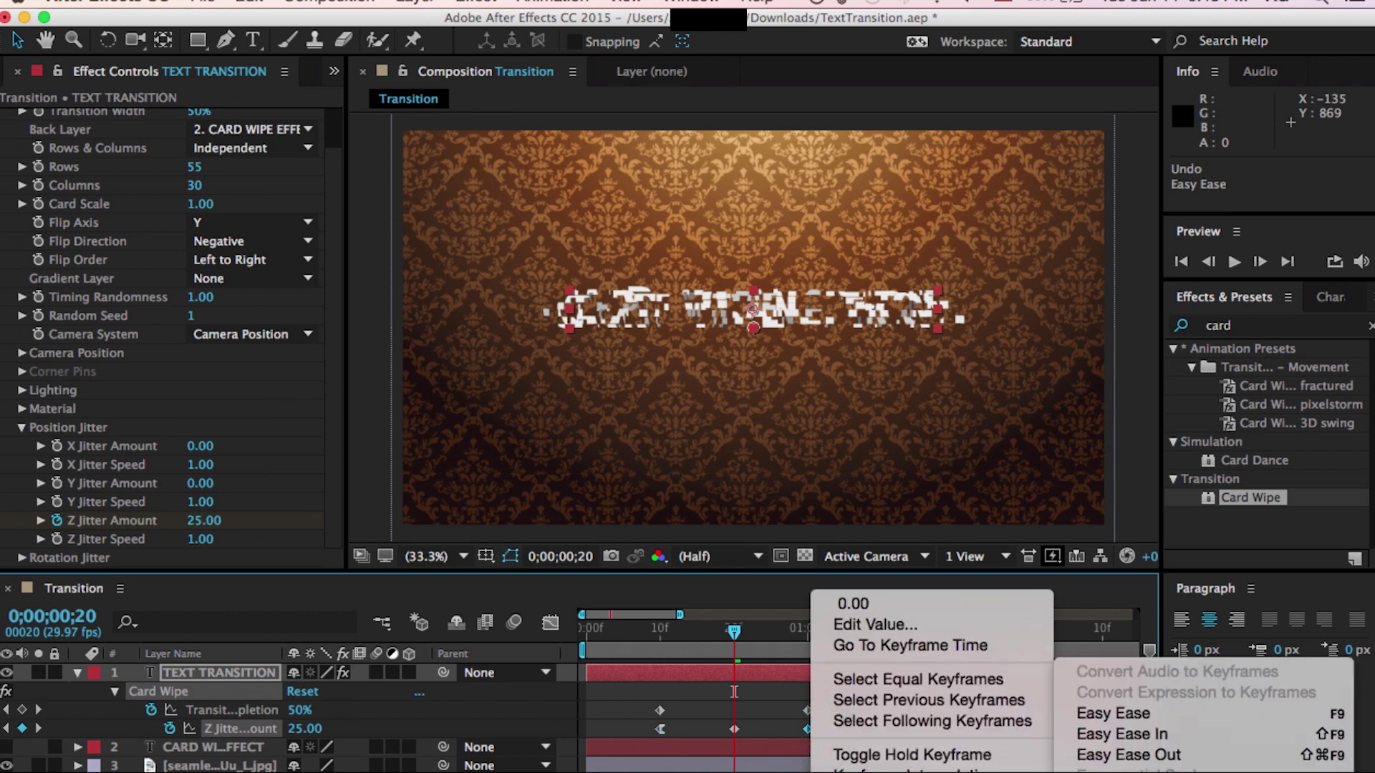
left_click(1139, 733)
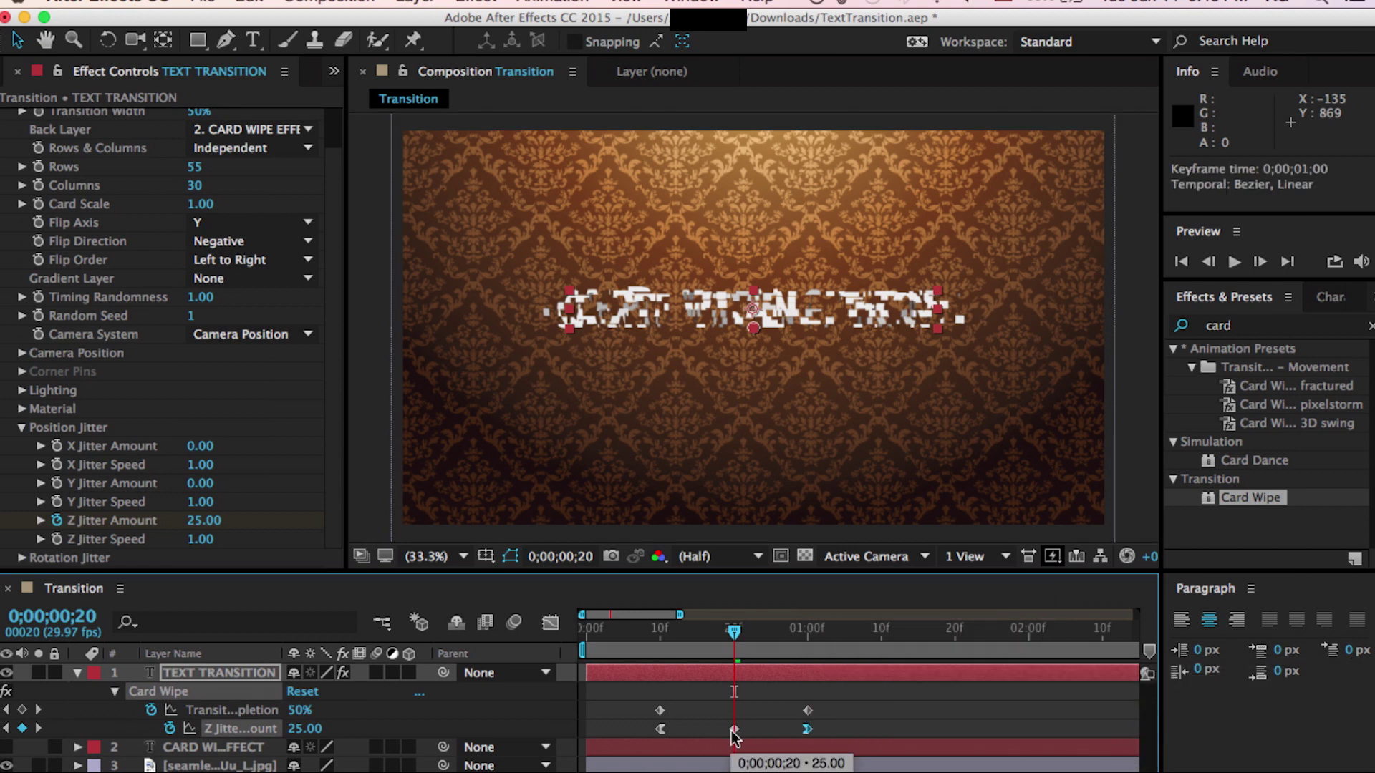
right_click(734, 732)
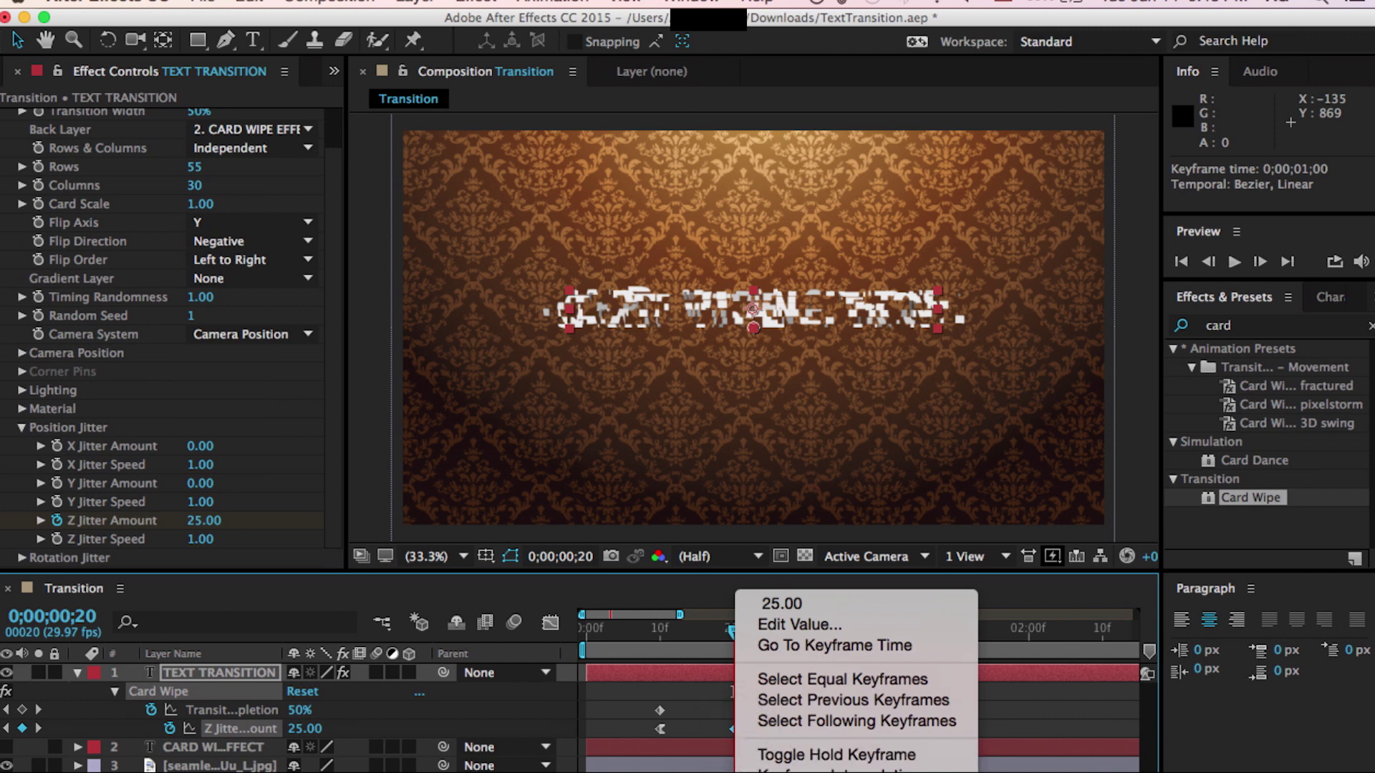
mouse_move(848, 770)
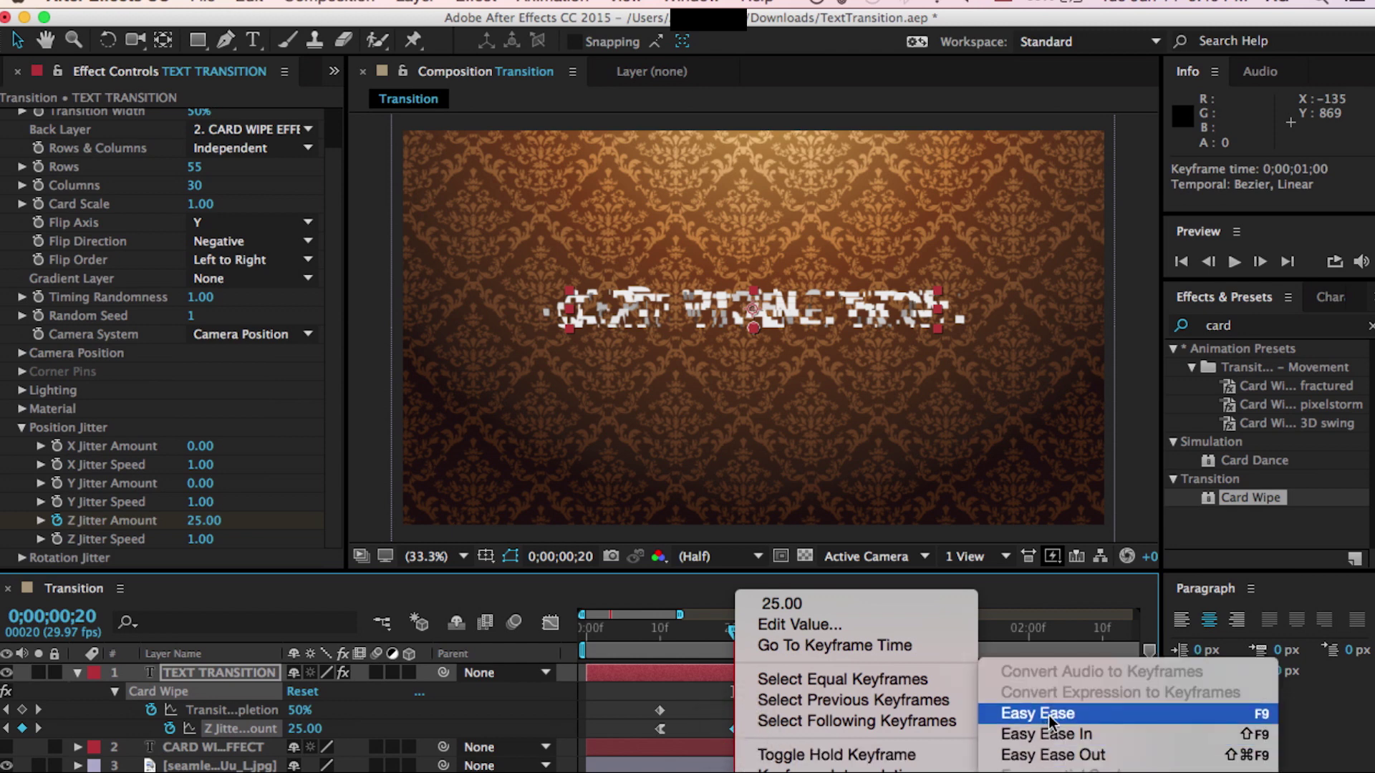
left_click(1048, 716)
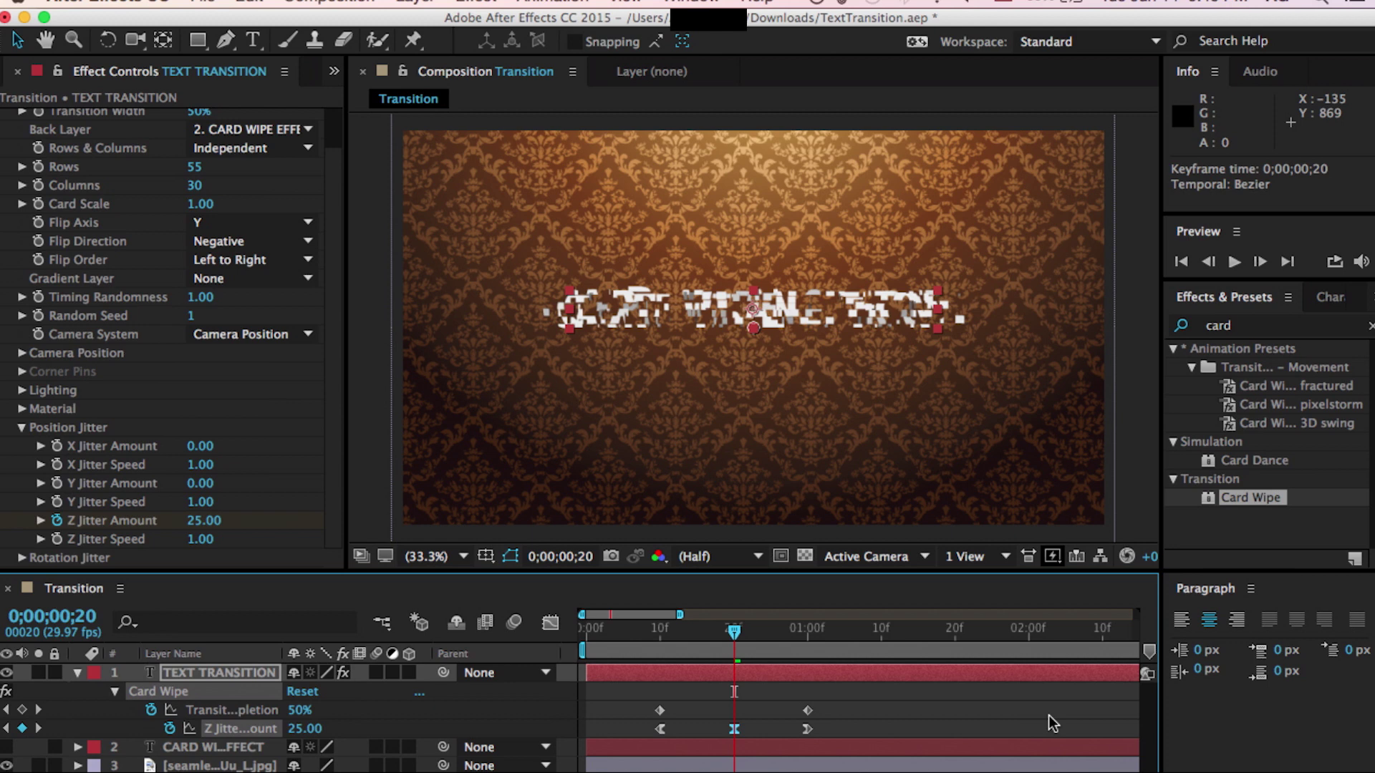
- In the Graph Editor, lengthen both influence handles of the Z Jitter peak for a smoother curve
left_click(551, 624)
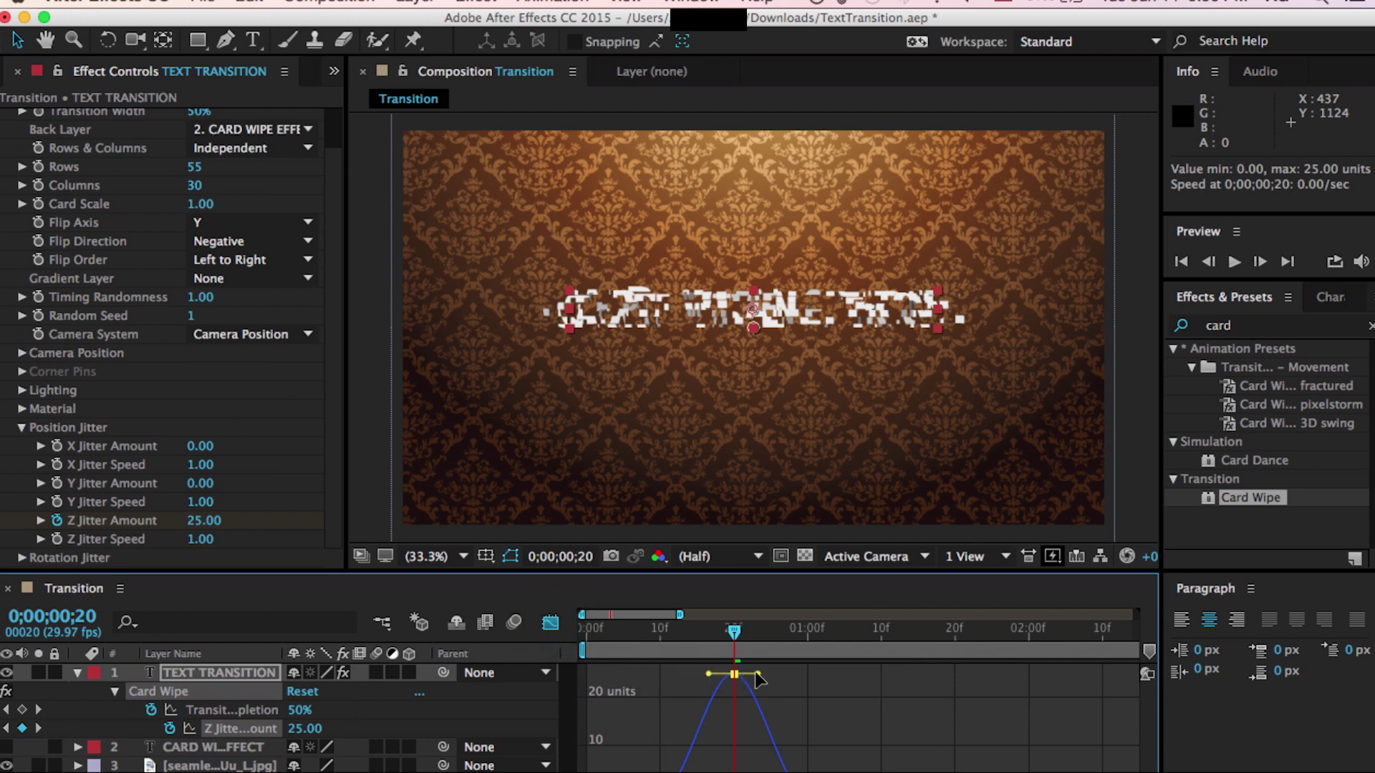
left_click_drag(757, 674, 768, 675)
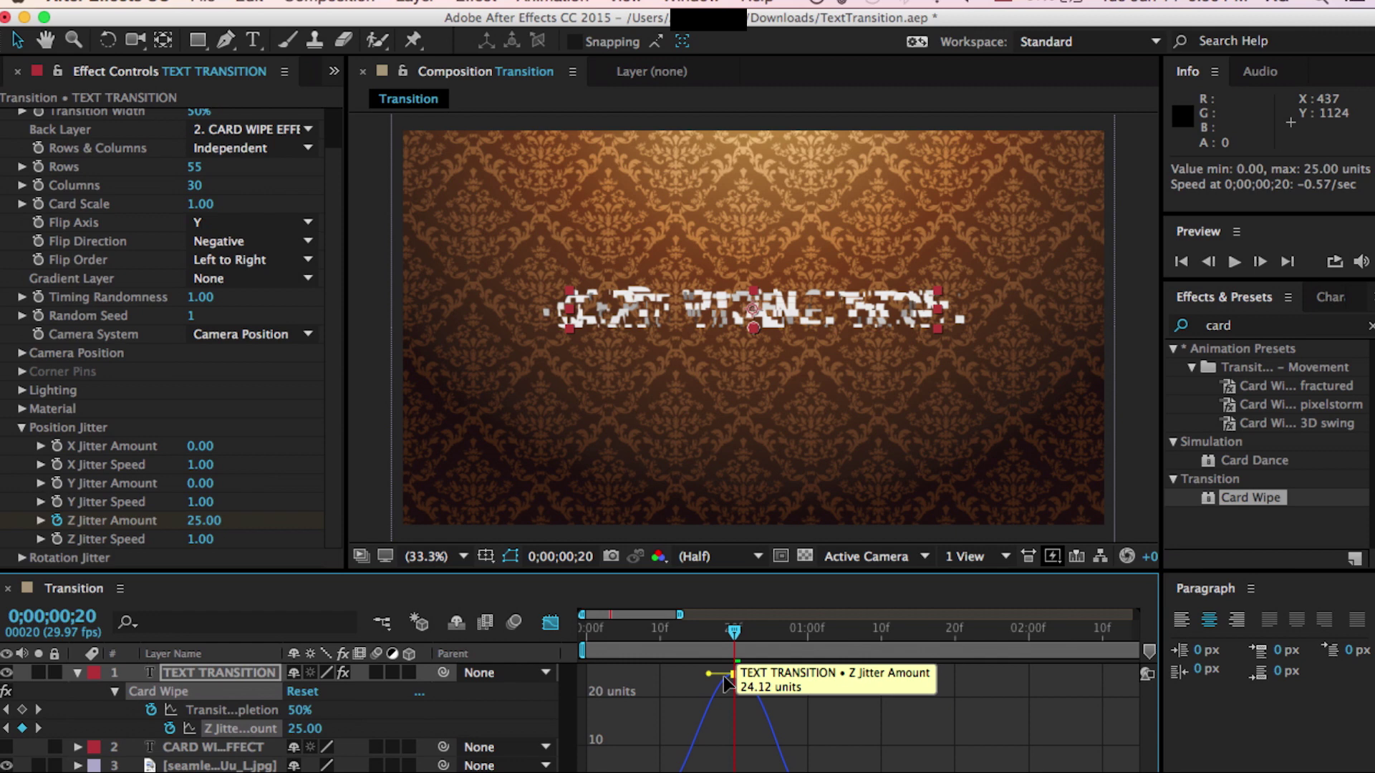
left_click_drag(711, 675, 698, 674)
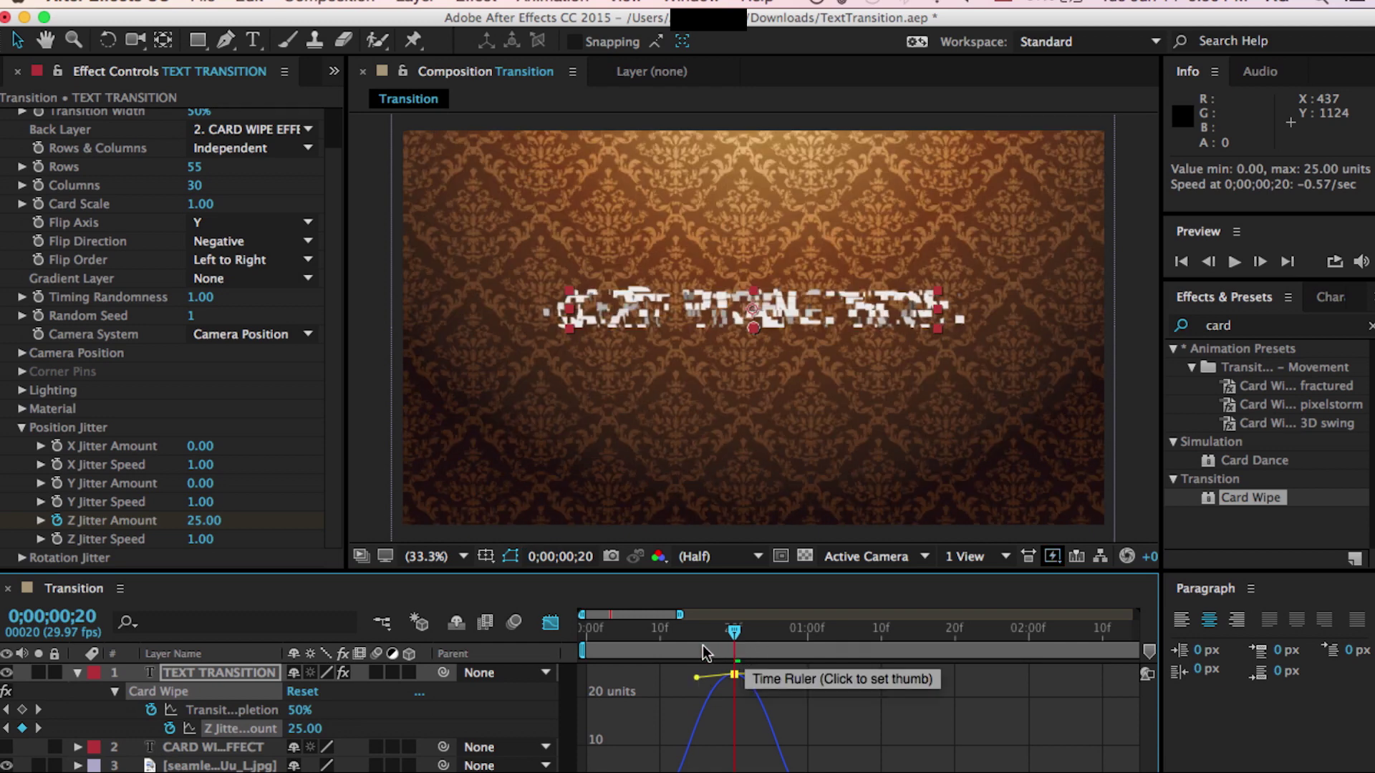
left_click(551, 624)
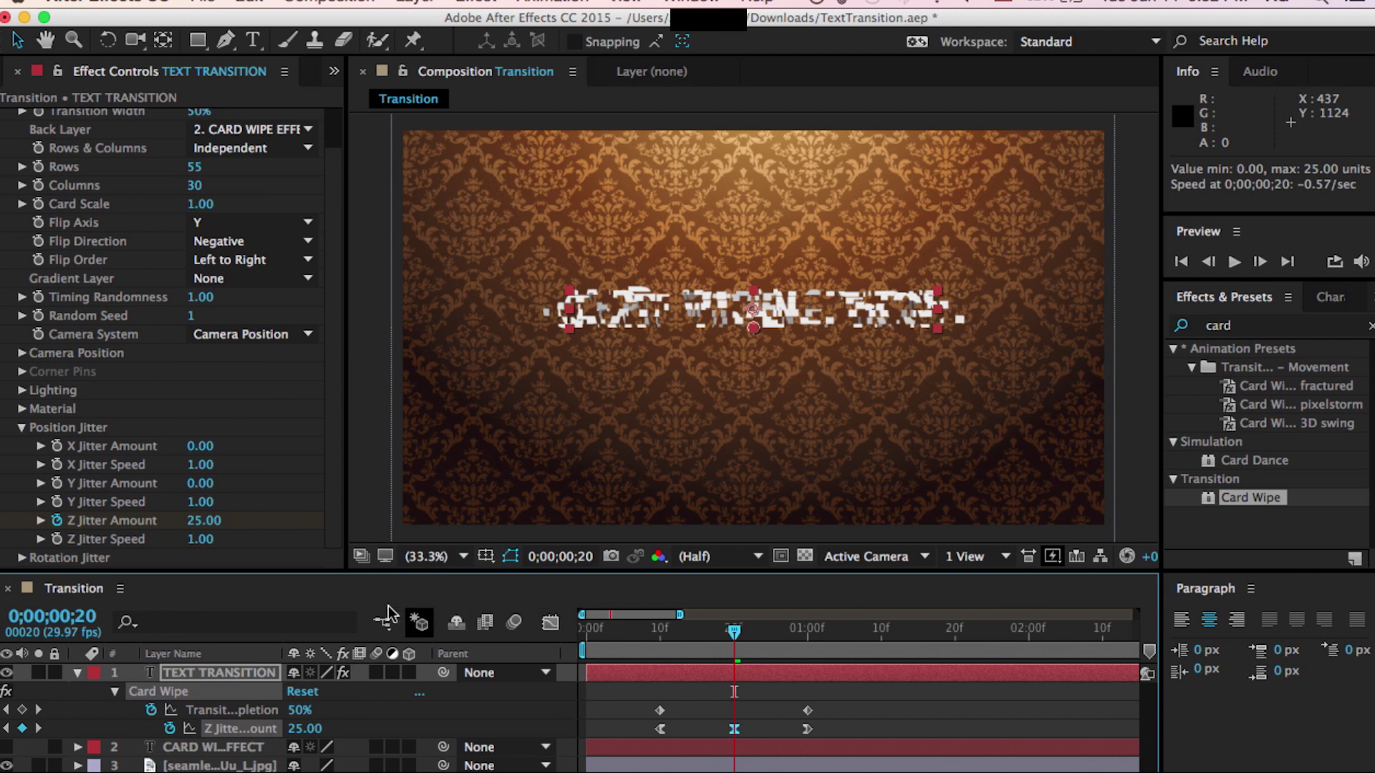
- Show rulers and place a horizontal guide at 437 just above the text
left_click(21, 355)
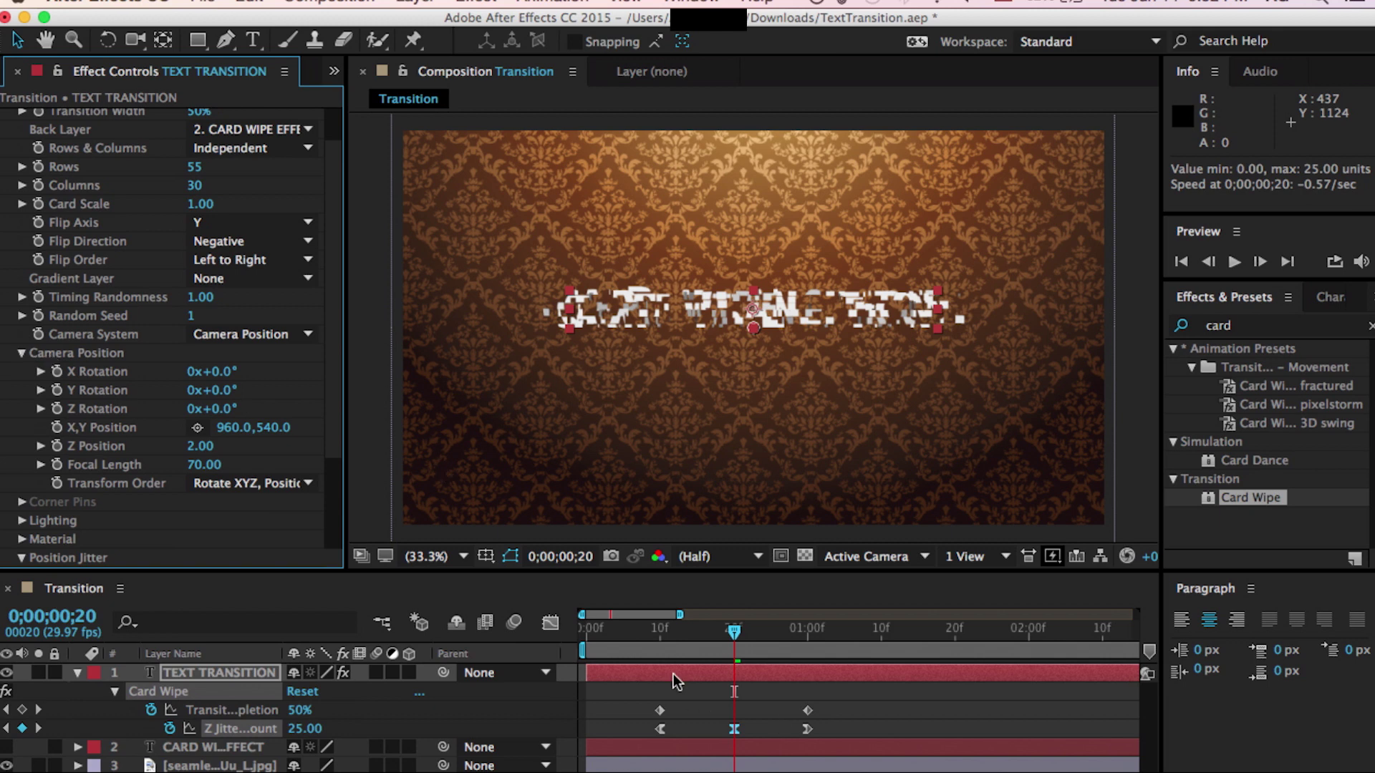
left_click(598, 640)
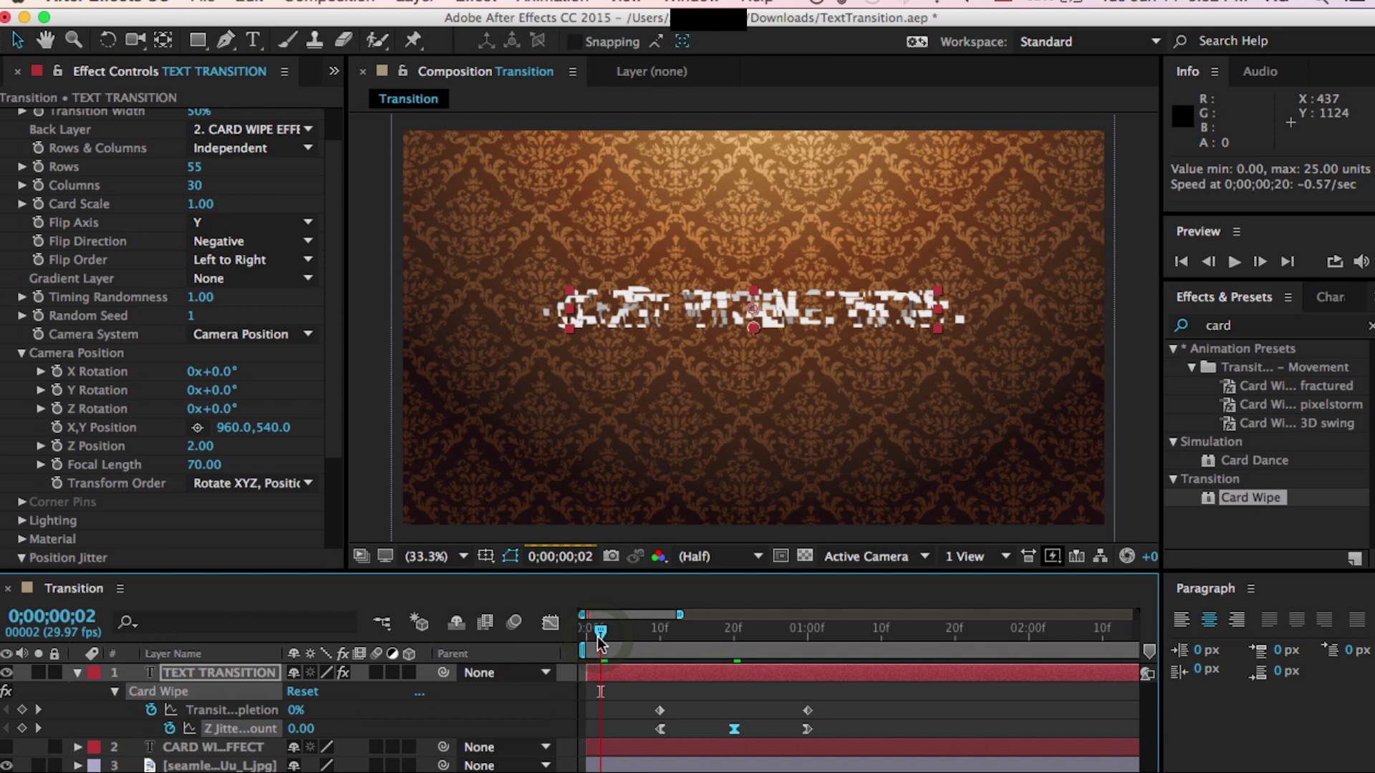
key("super+r")
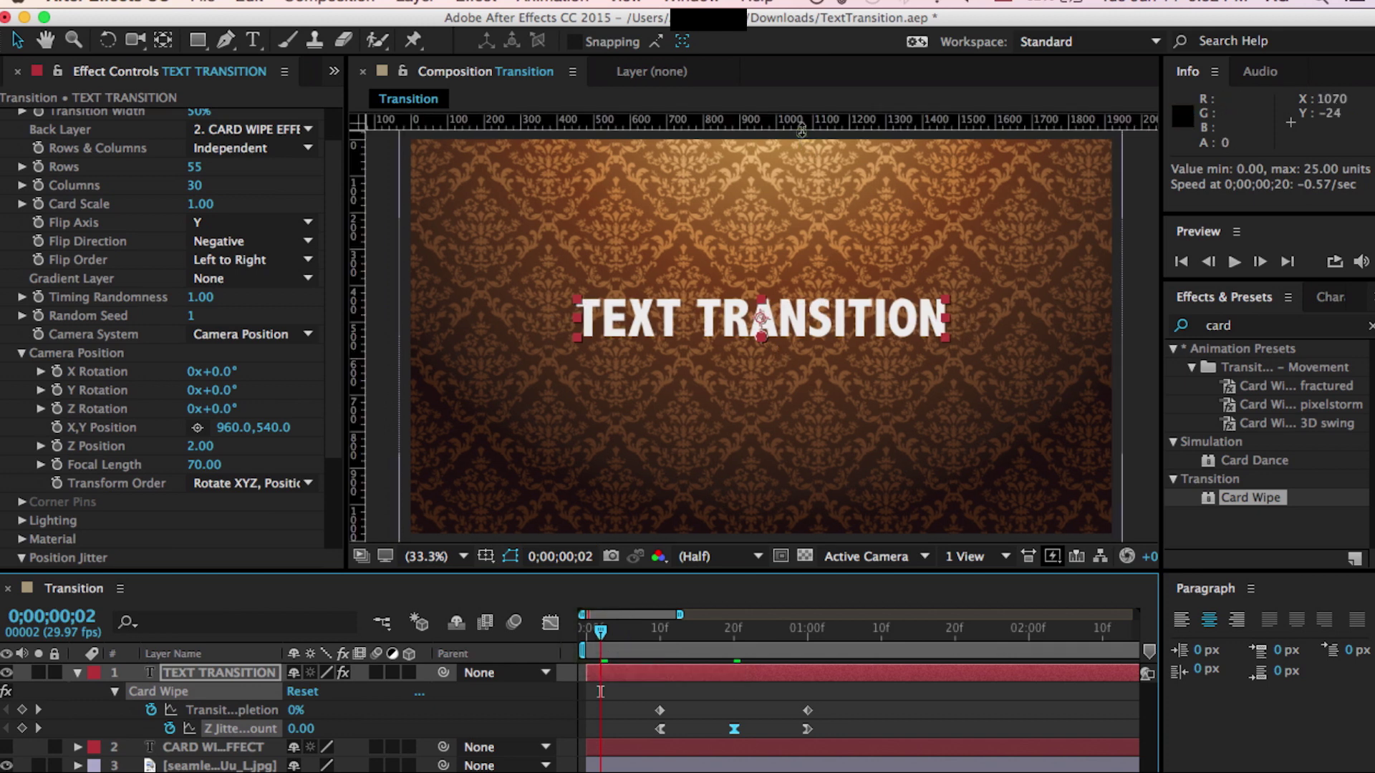
left_click_drag(799, 130, 768, 297)
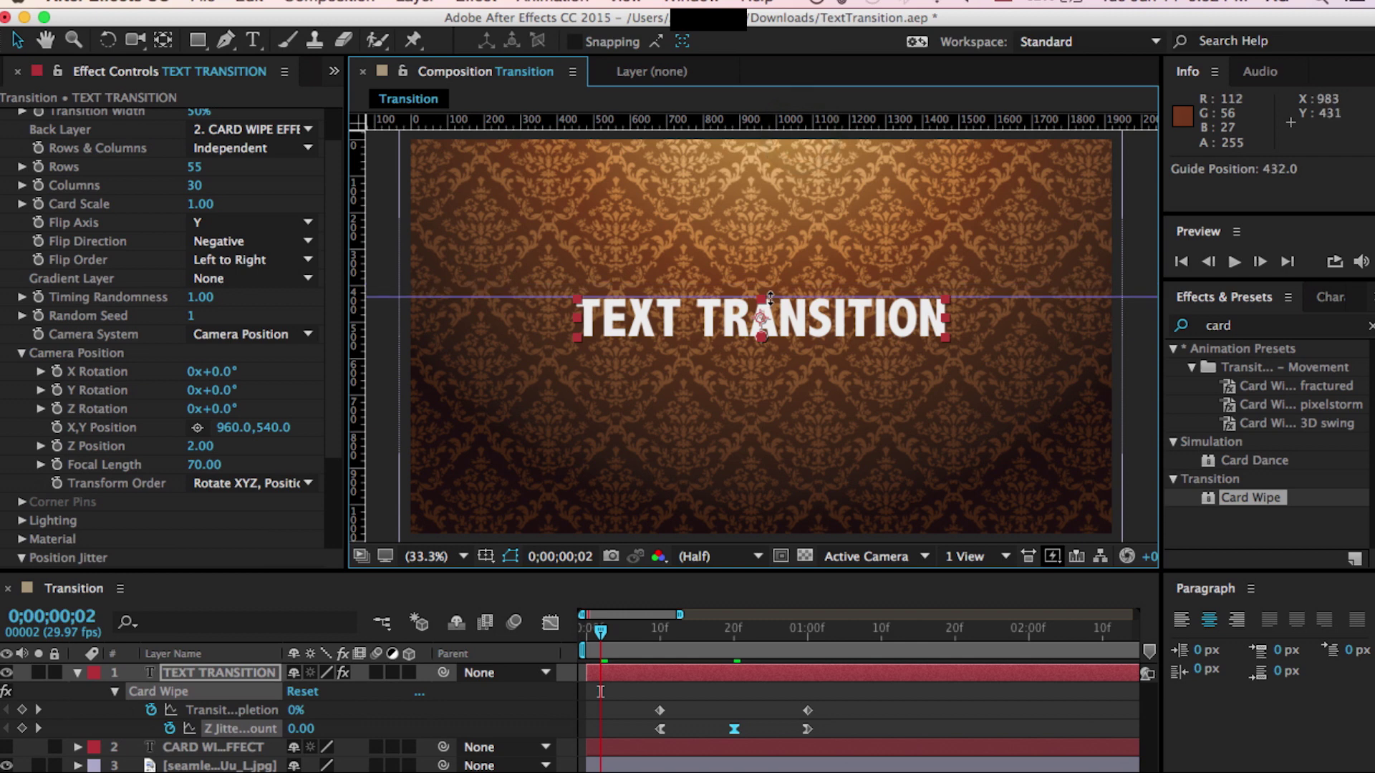
left_click_drag(770, 298, 769, 298)
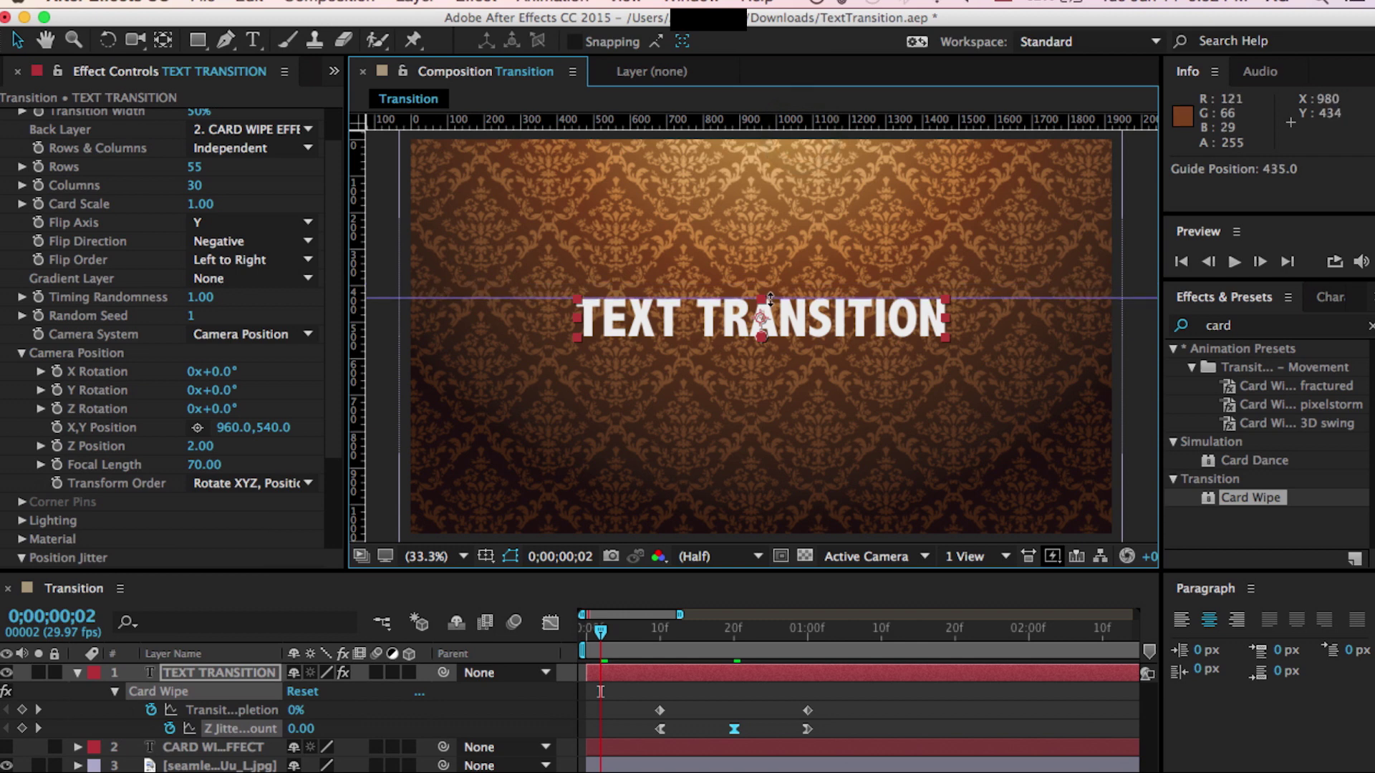
scroll(769, 304, "up", 5)
scroll(769, 306, "down", 2)
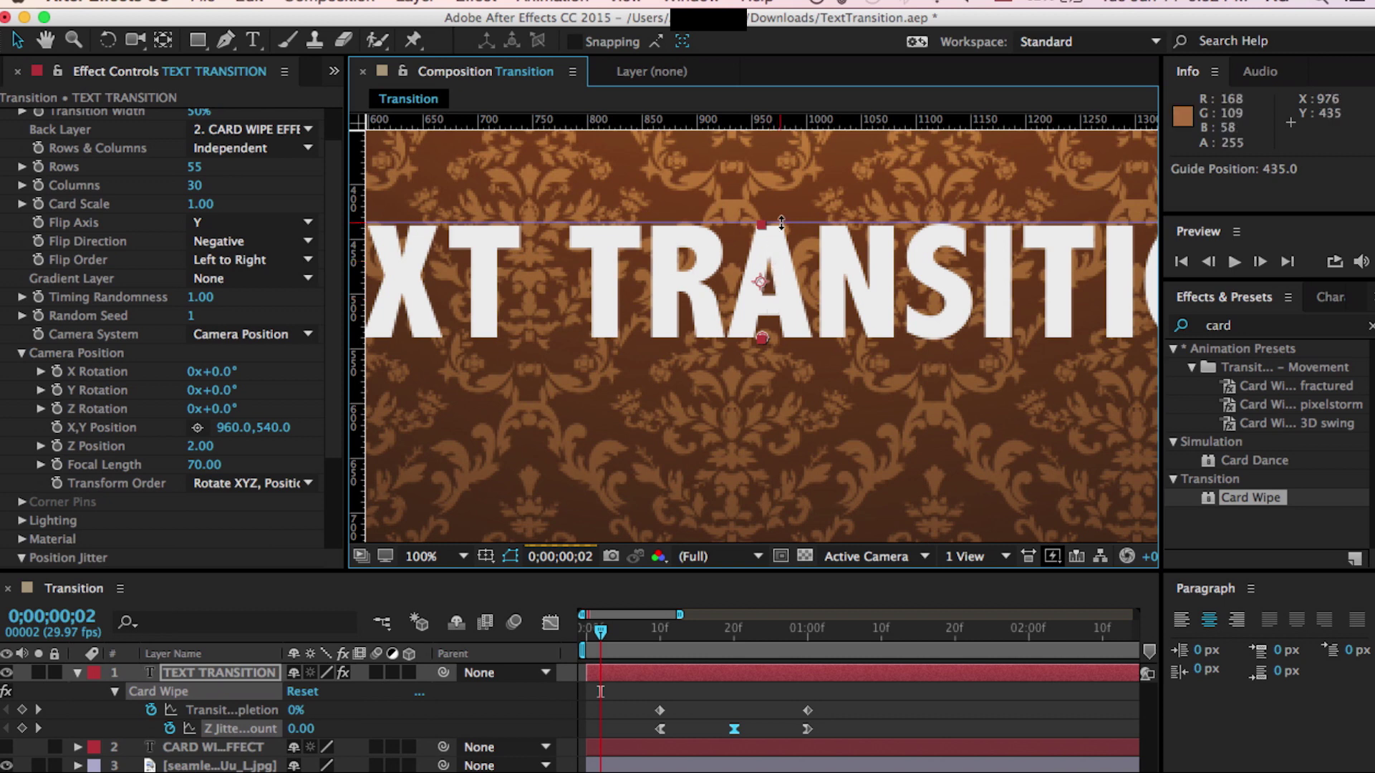
left_click_drag(781, 222, 781, 225)
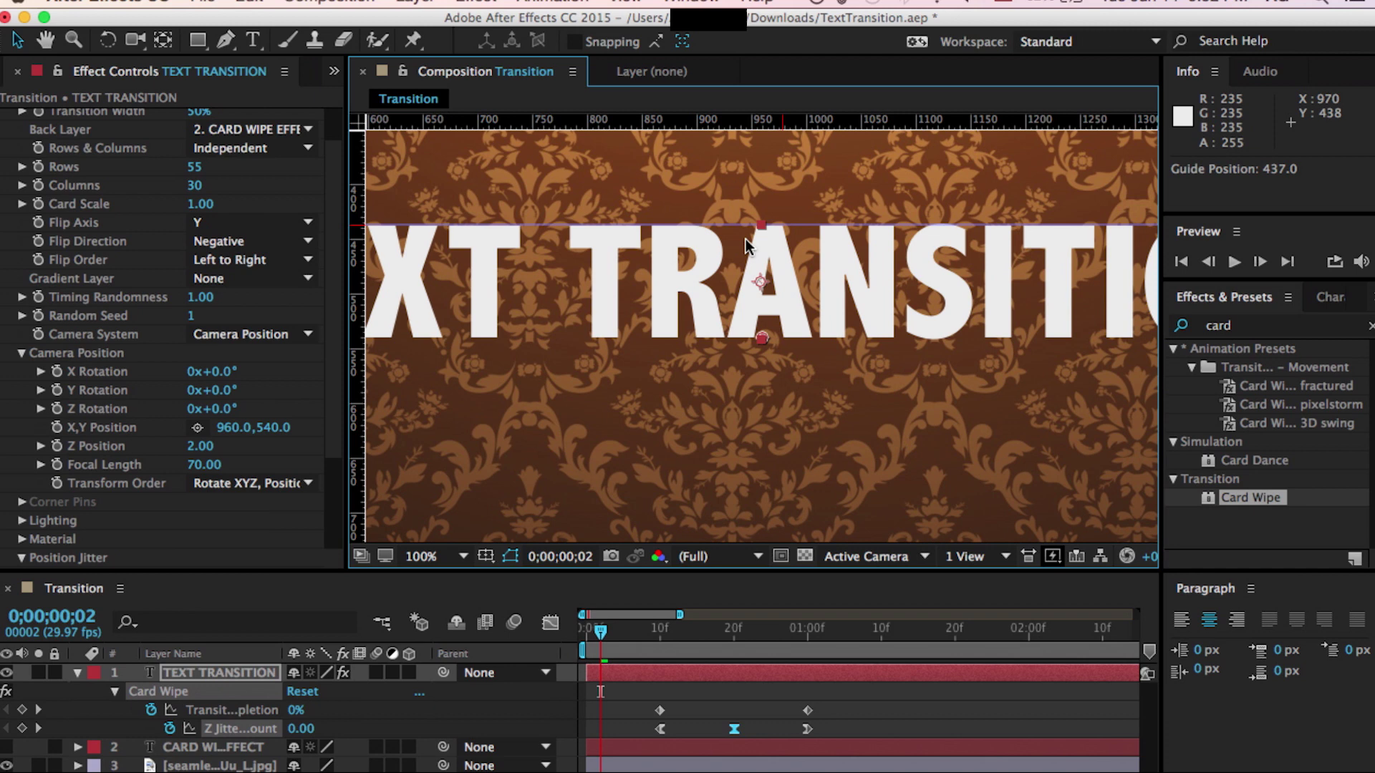
- Set the Card Wipe camera focal length to 20 and Z position to 0.57, then fit the viewer
left_click(200, 465)
type("20")
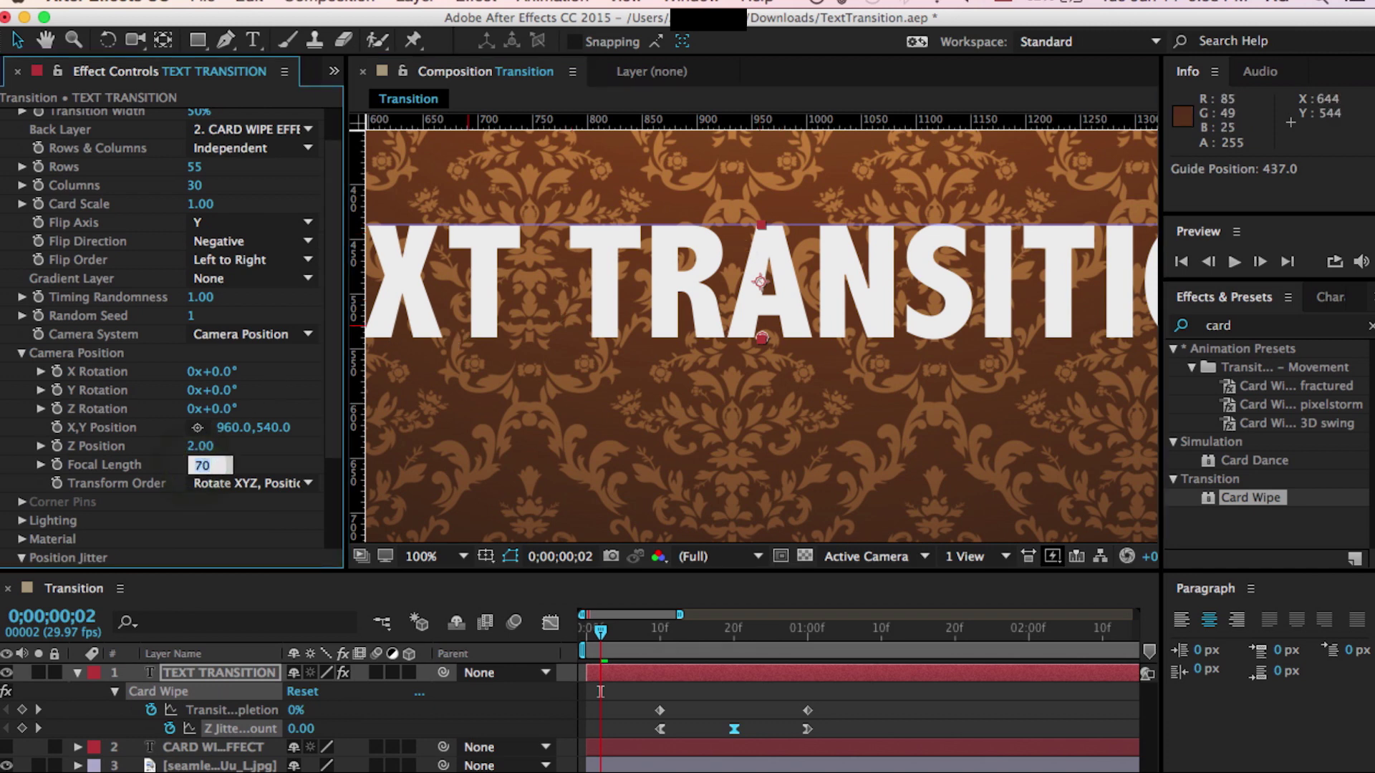
key("Return")
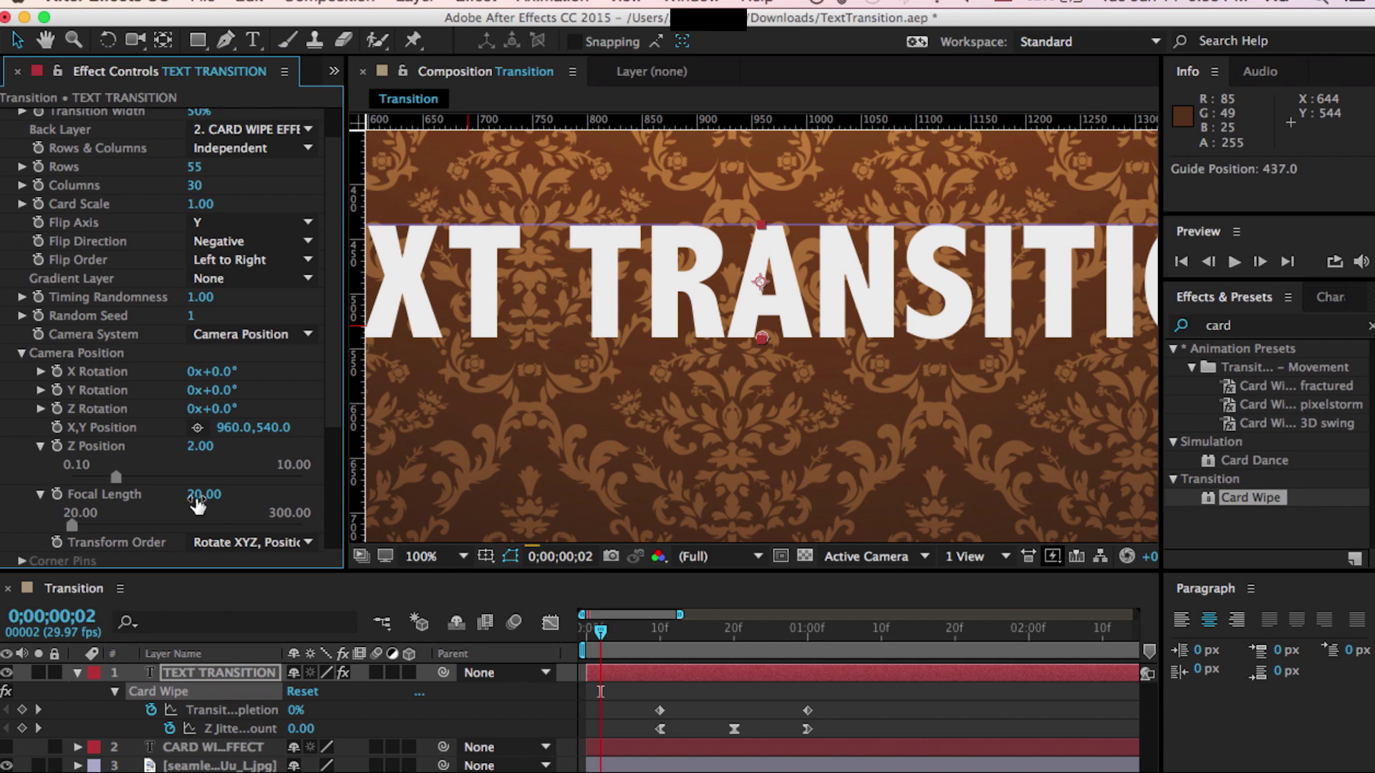
left_click(198, 447)
type(".")
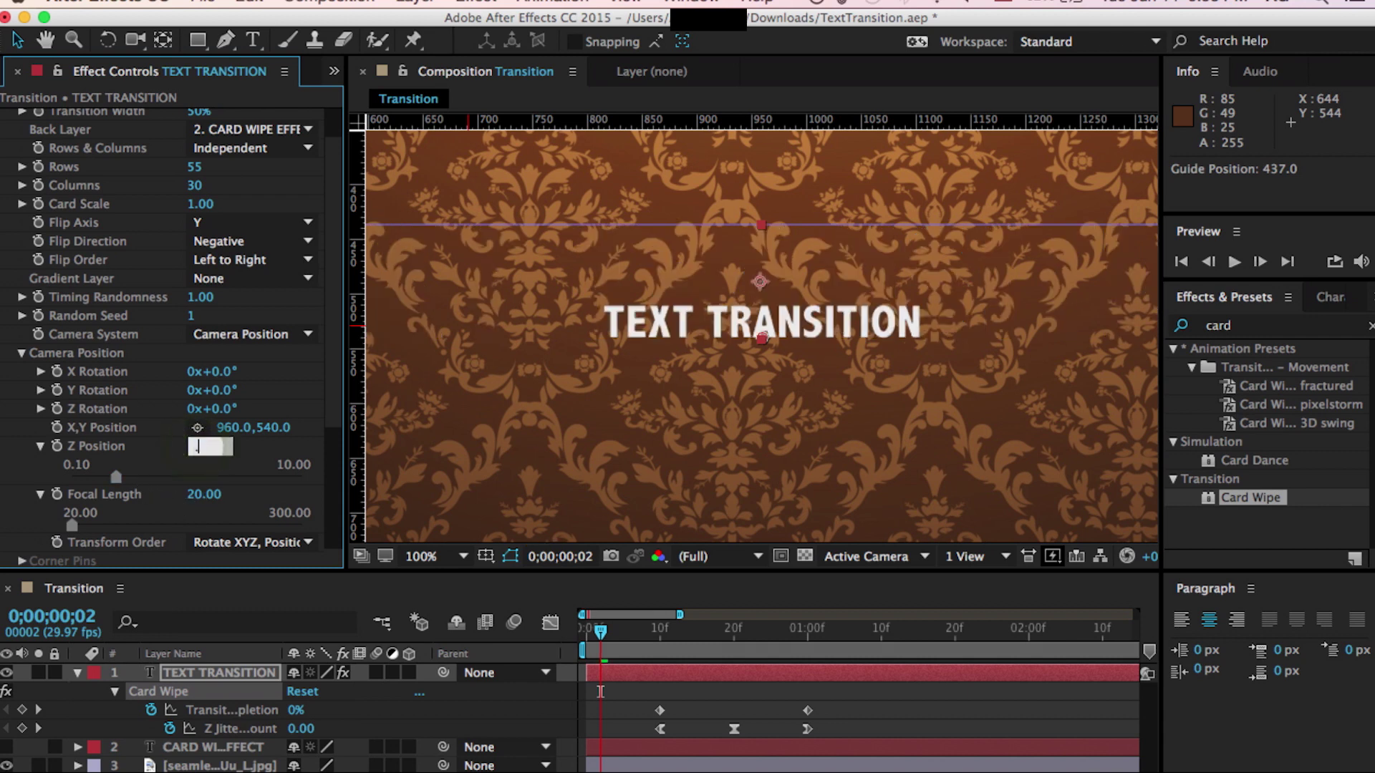
type("572")
key("Return")
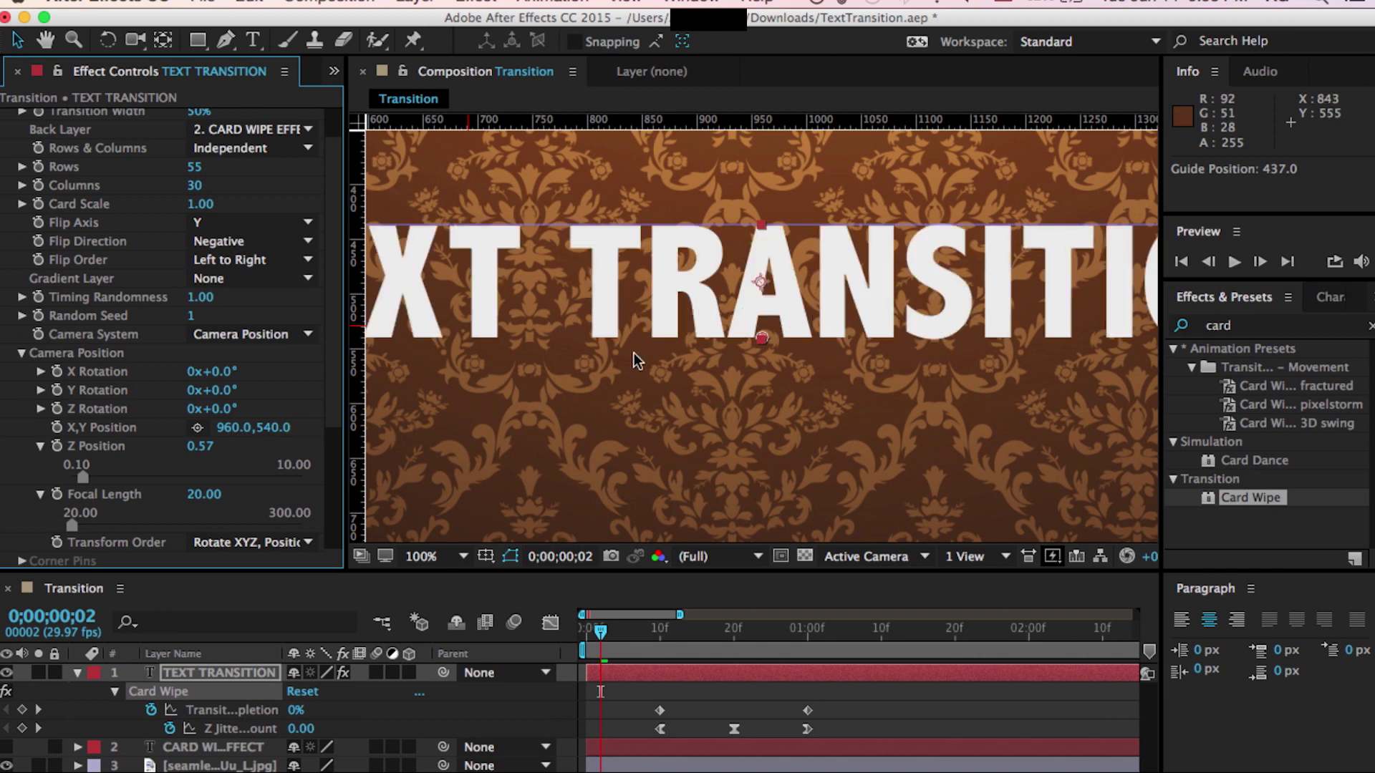
key("comma")
key("comma")
key("comma")
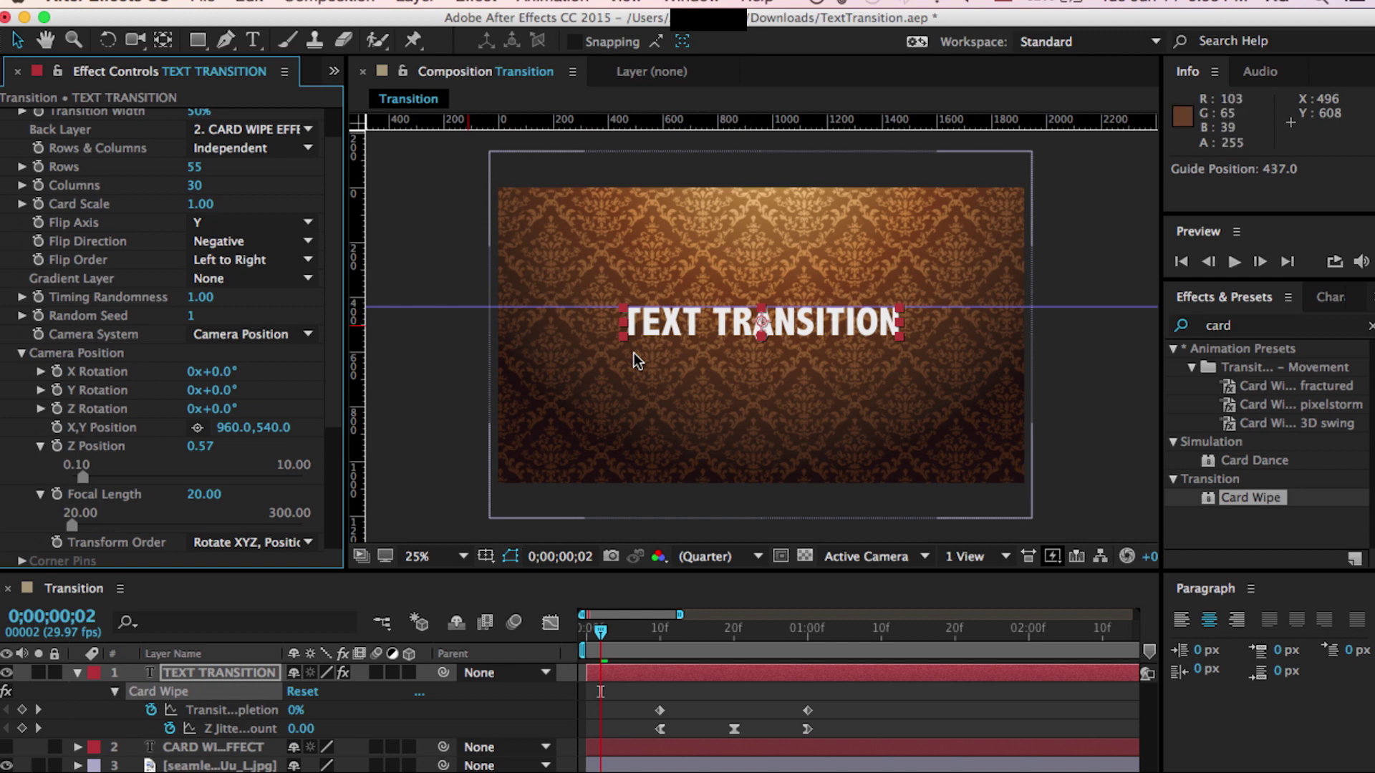
left_click(633, 353)
- Hide the rulers and start keyframing Card Wipe's Y Rotation at 0° on the 10-frame keyframe
key("ctrl+r")
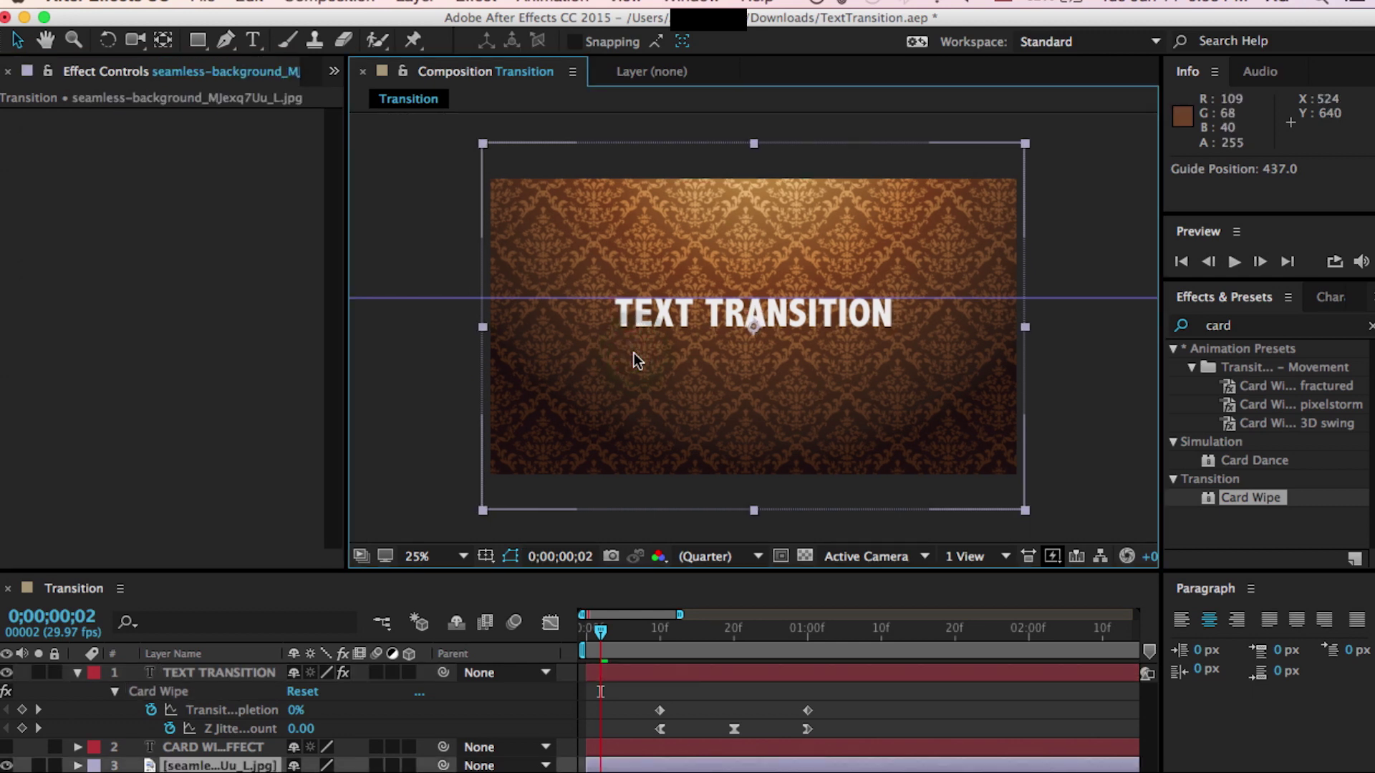
left_click(212, 673)
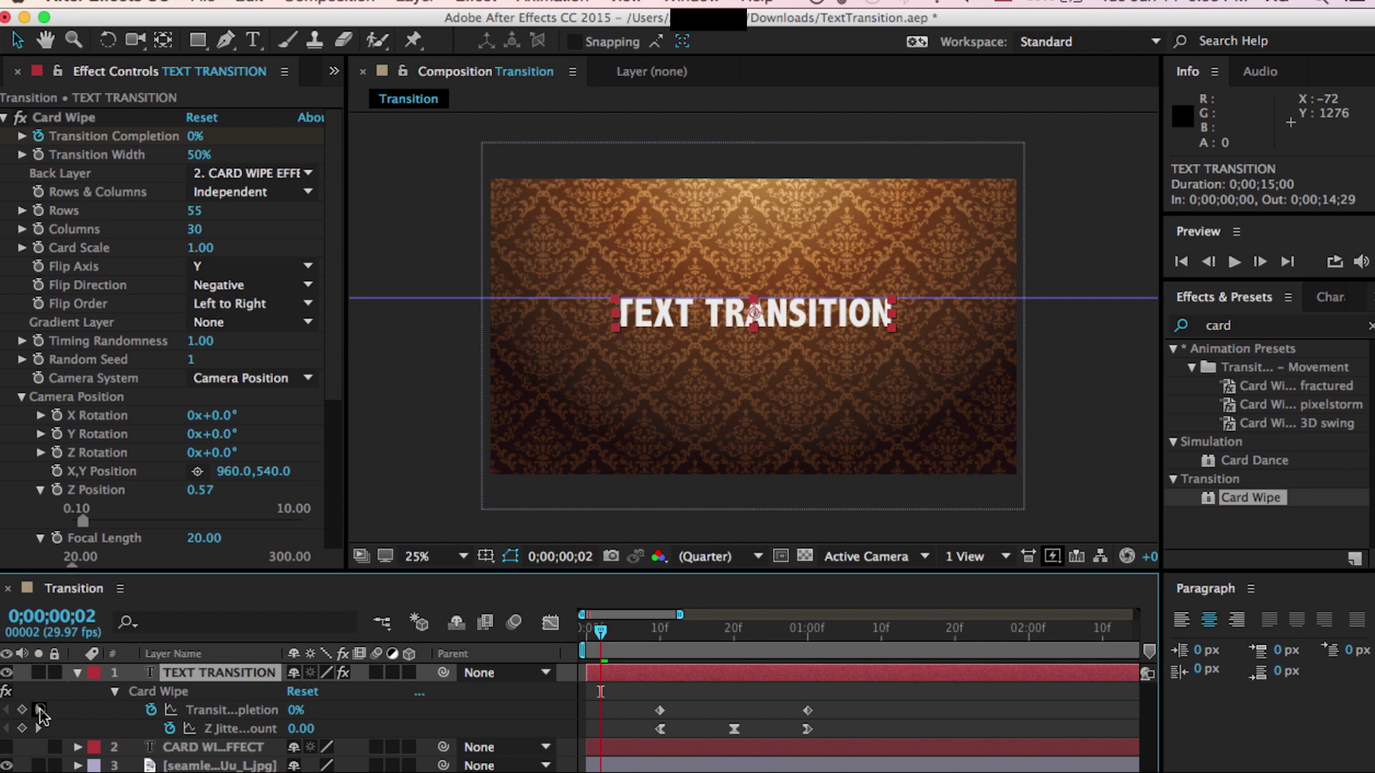
left_click(38, 711)
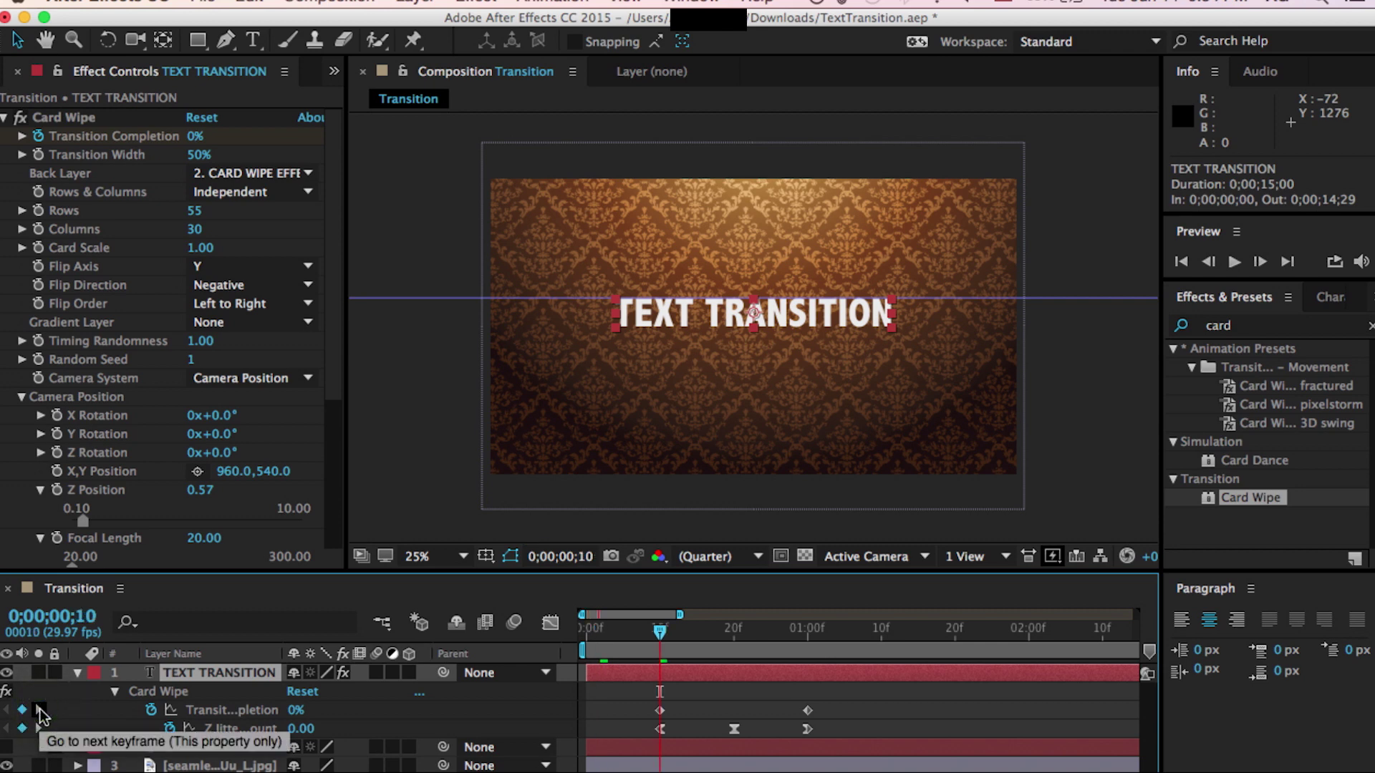
left_click(58, 434)
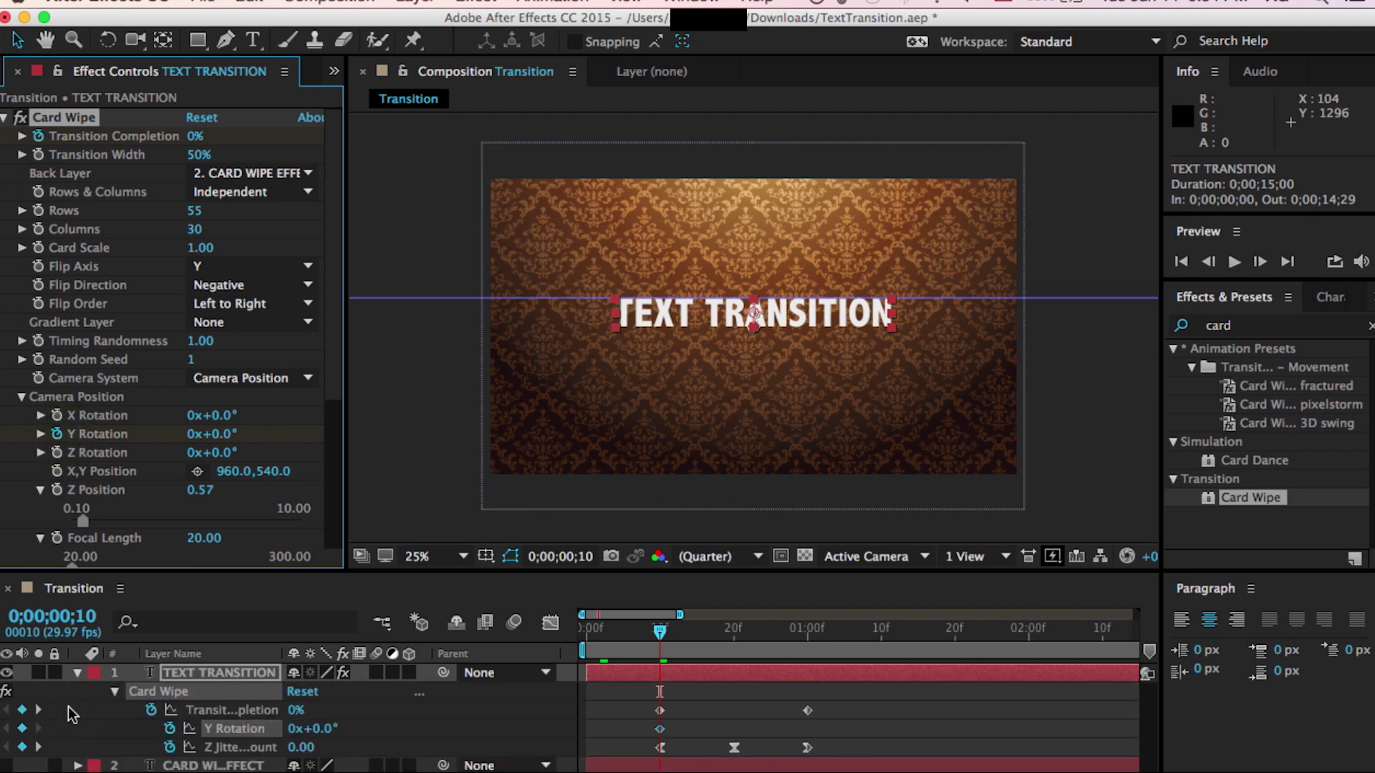
- Add a Y Rotation keyframe at 1 second set to one full revolution
left_click(39, 747)
left_click(38, 749)
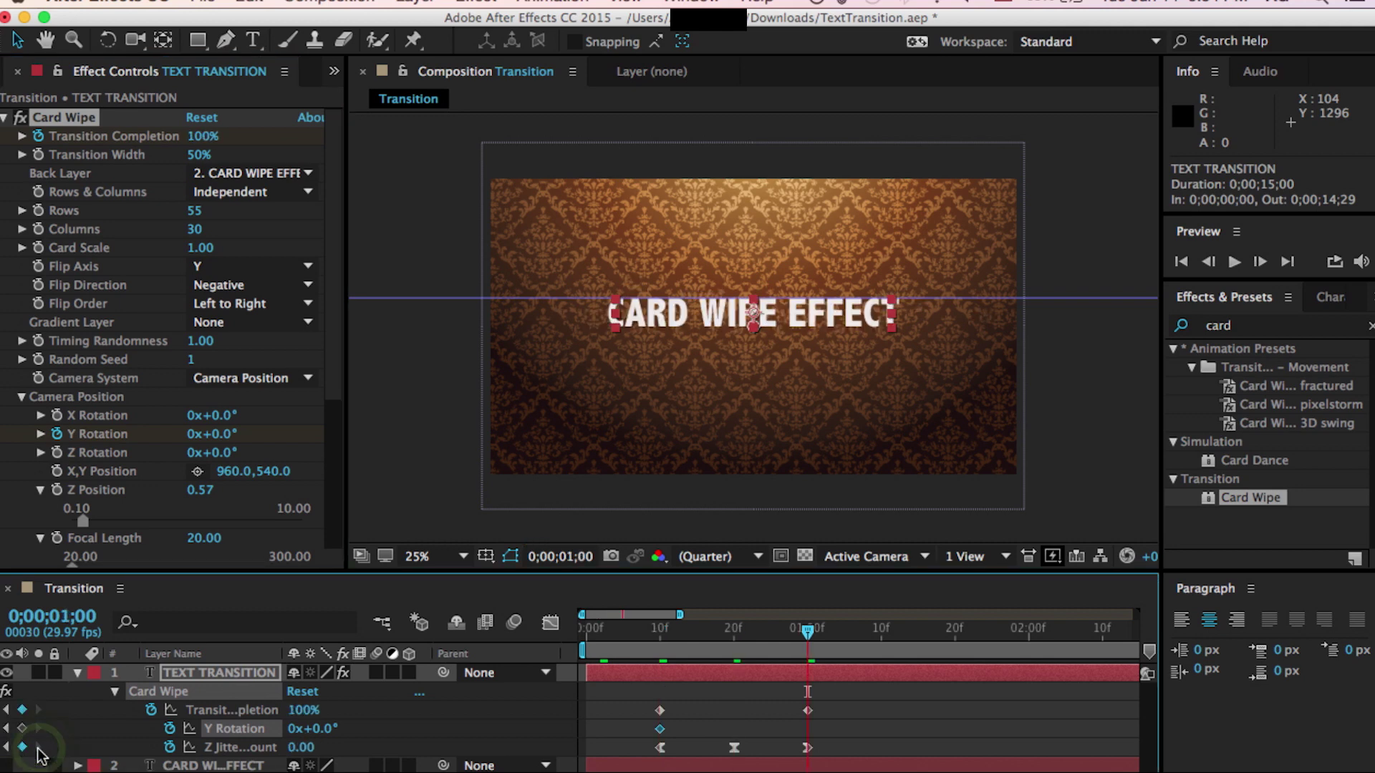
left_click(25, 731)
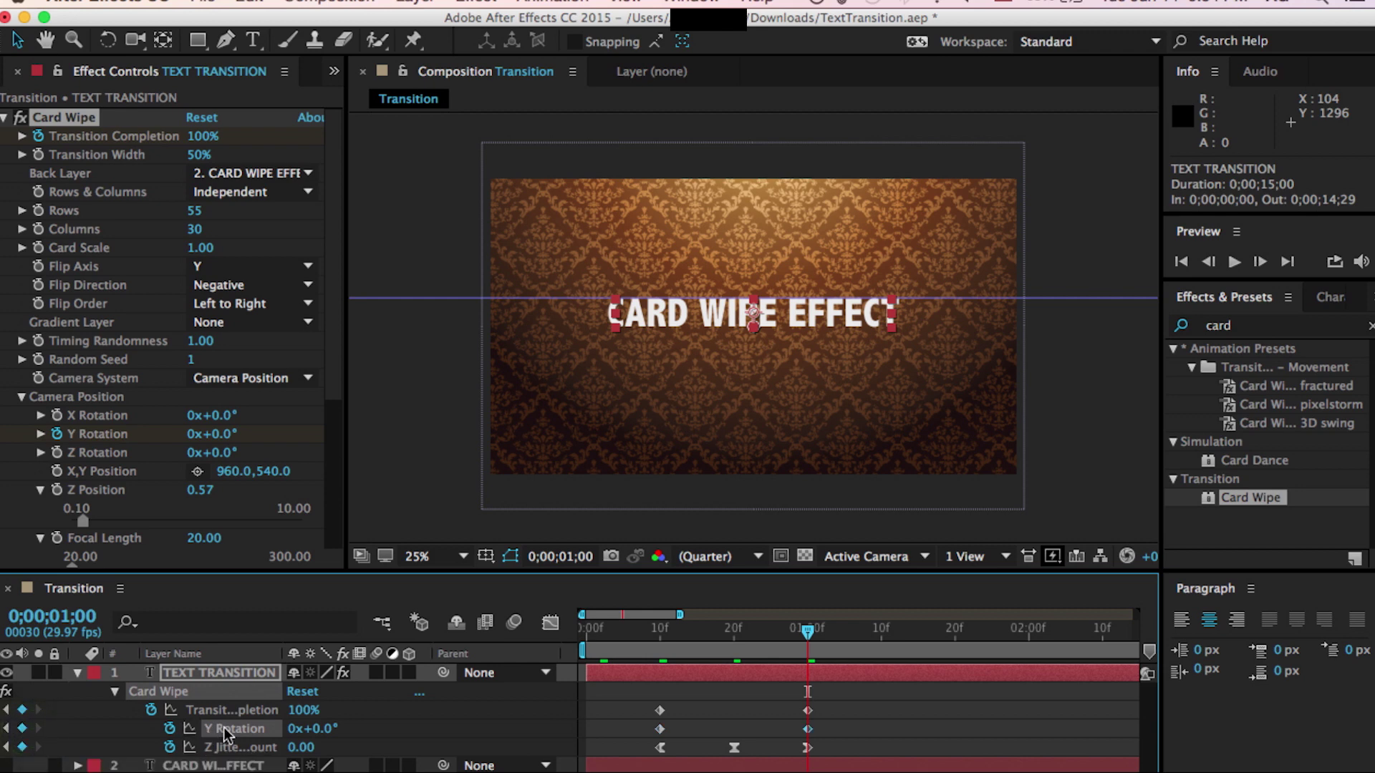
left_click(290, 731)
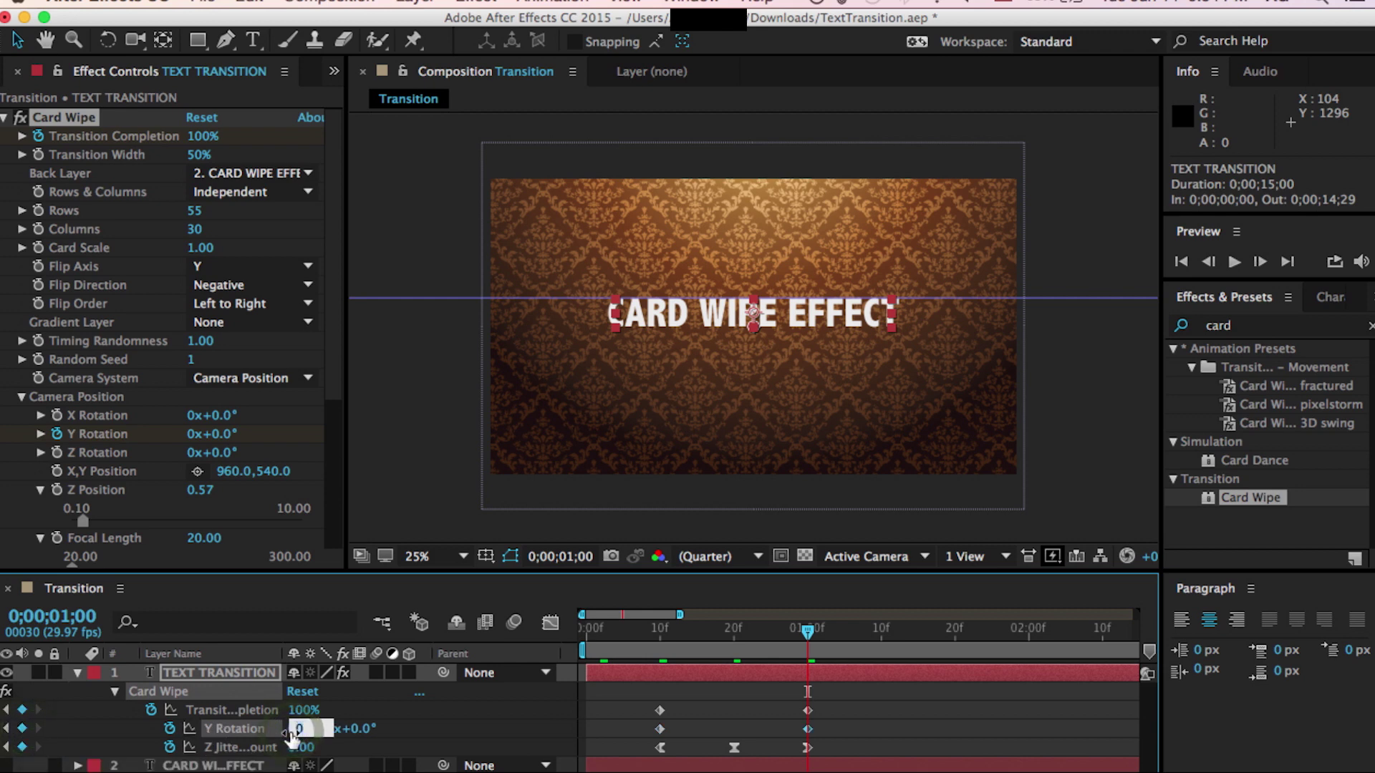
type("1")
key("Return")
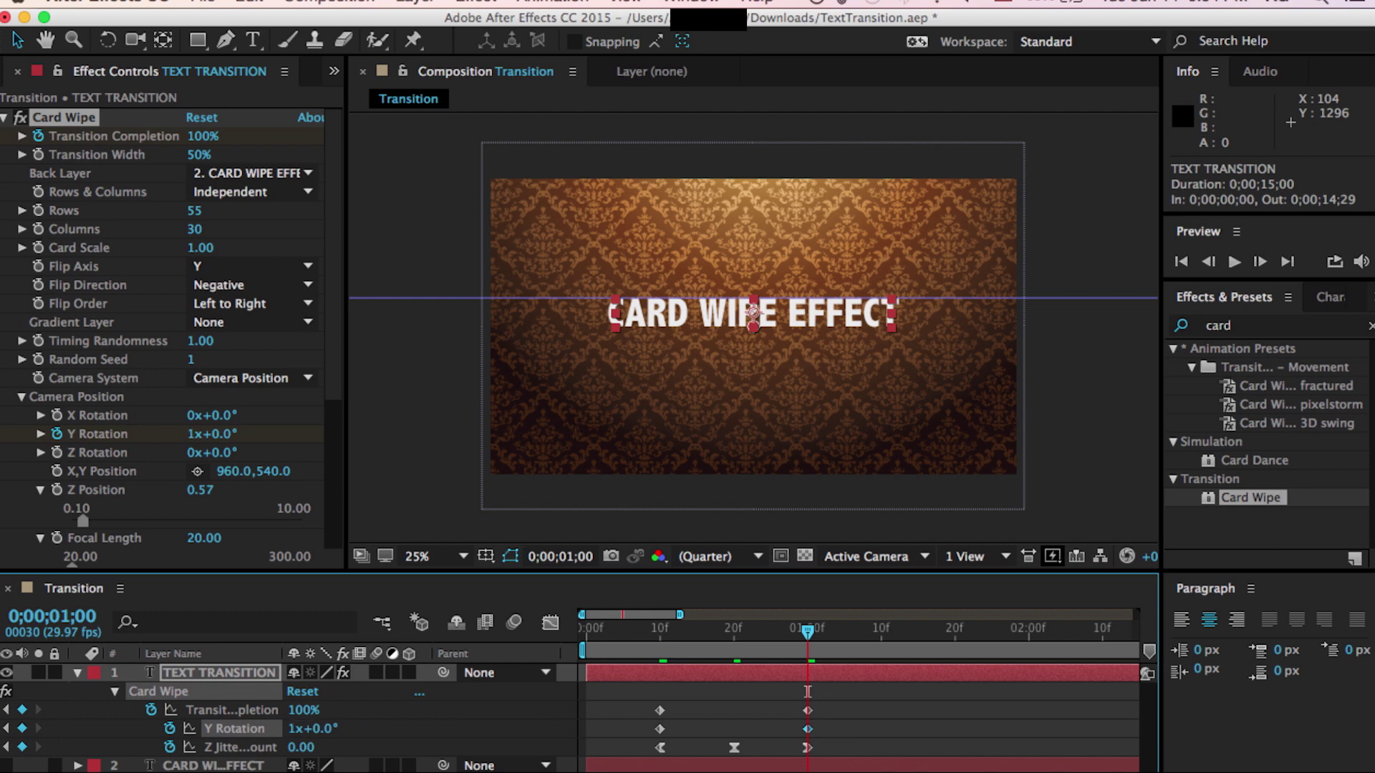
right_click(660, 731)
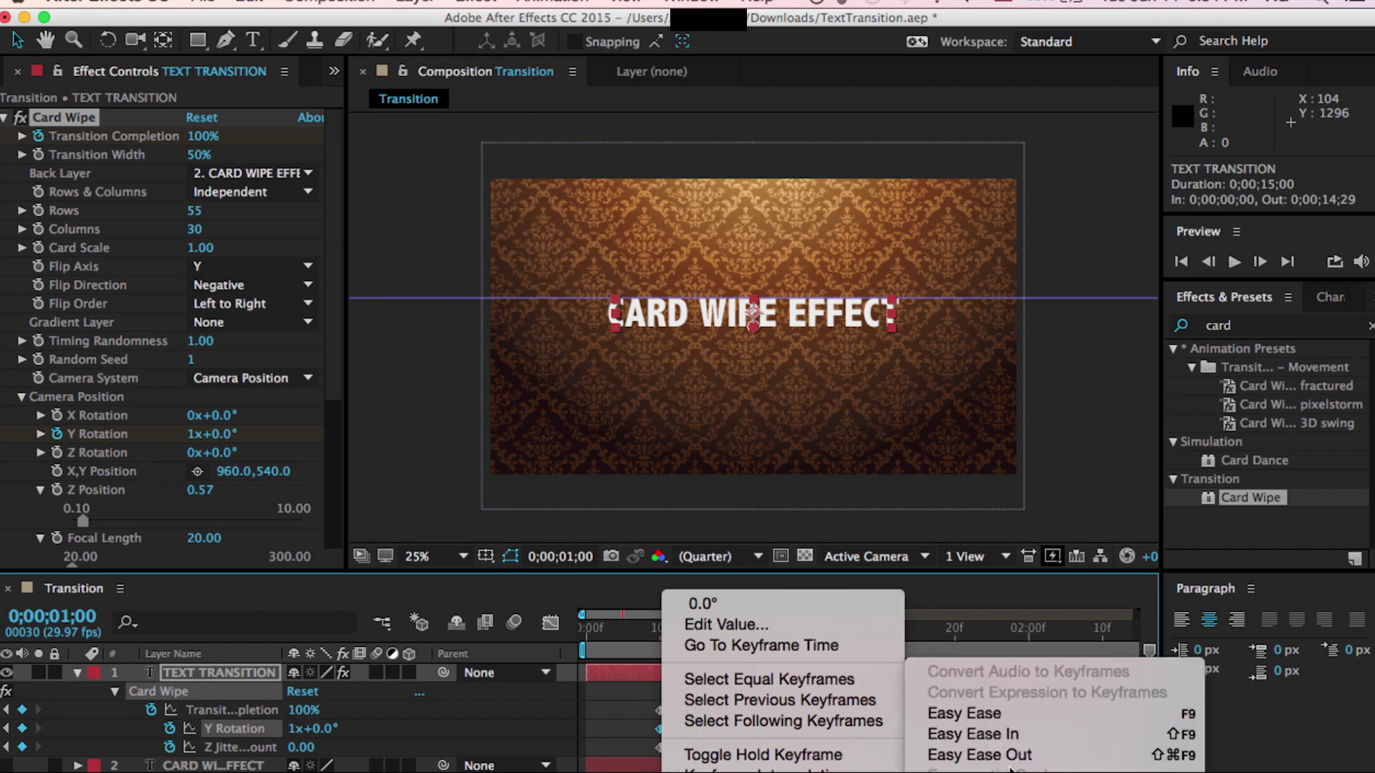
- Apply Easy Ease Out to the 10-frame Y Rotation keyframe and Easy Ease In to the 1-second one
left_click(1010, 758)
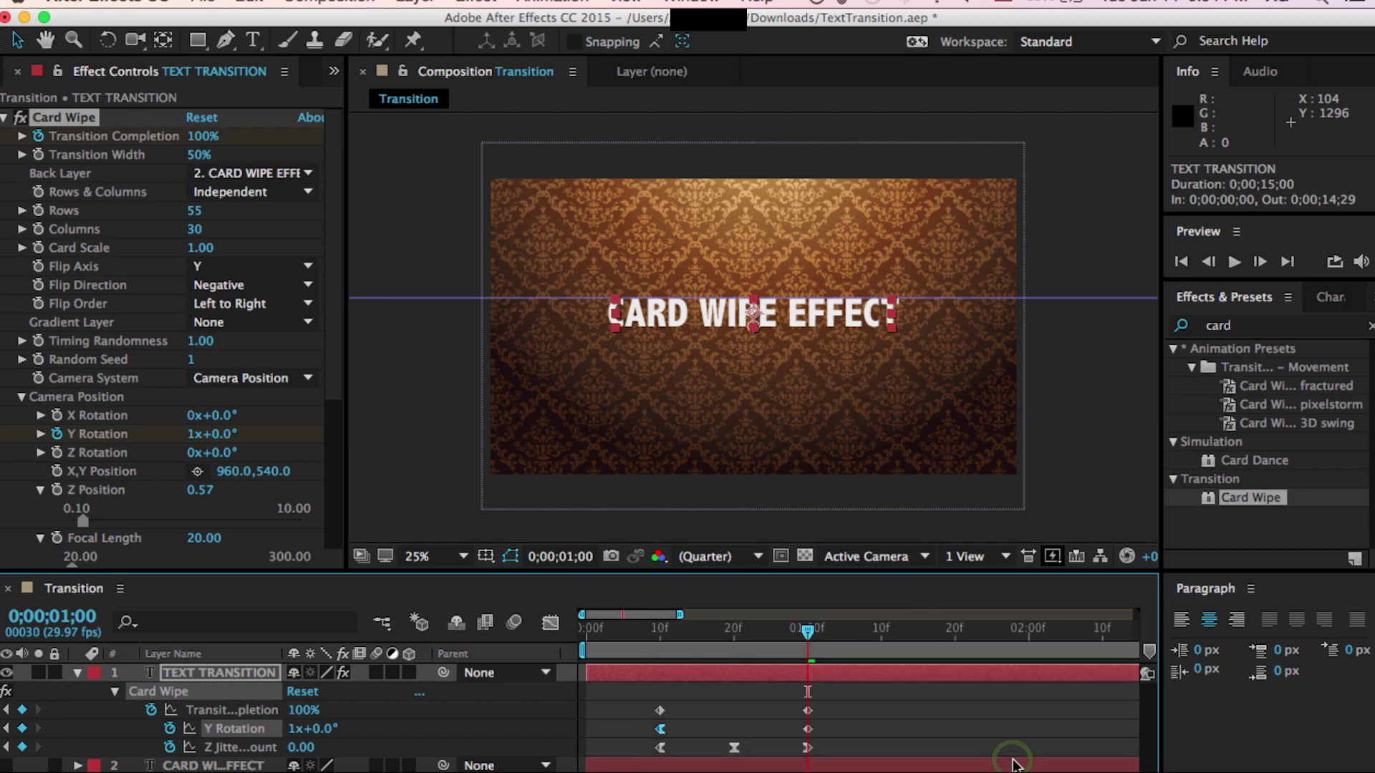
right_click(809, 730)
mouse_move(892, 768)
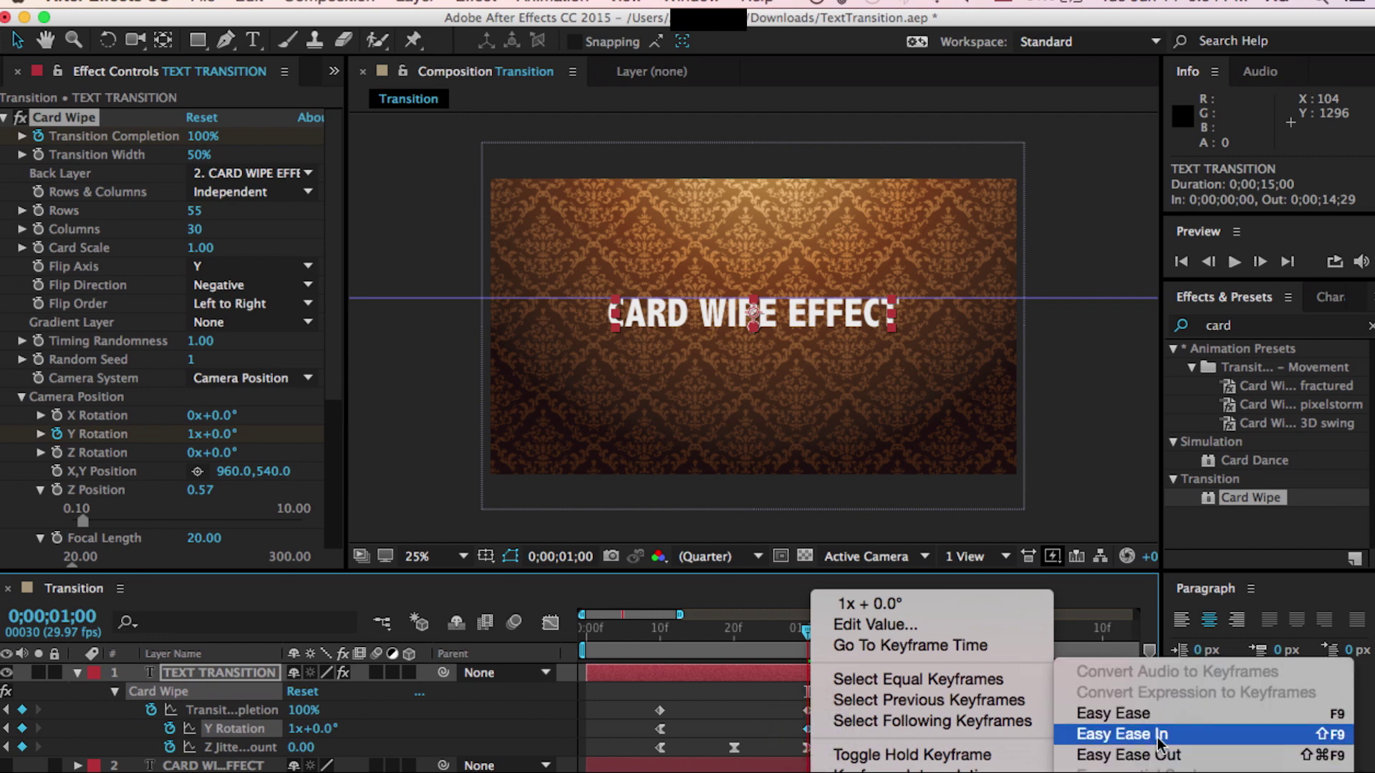
left_click(1158, 737)
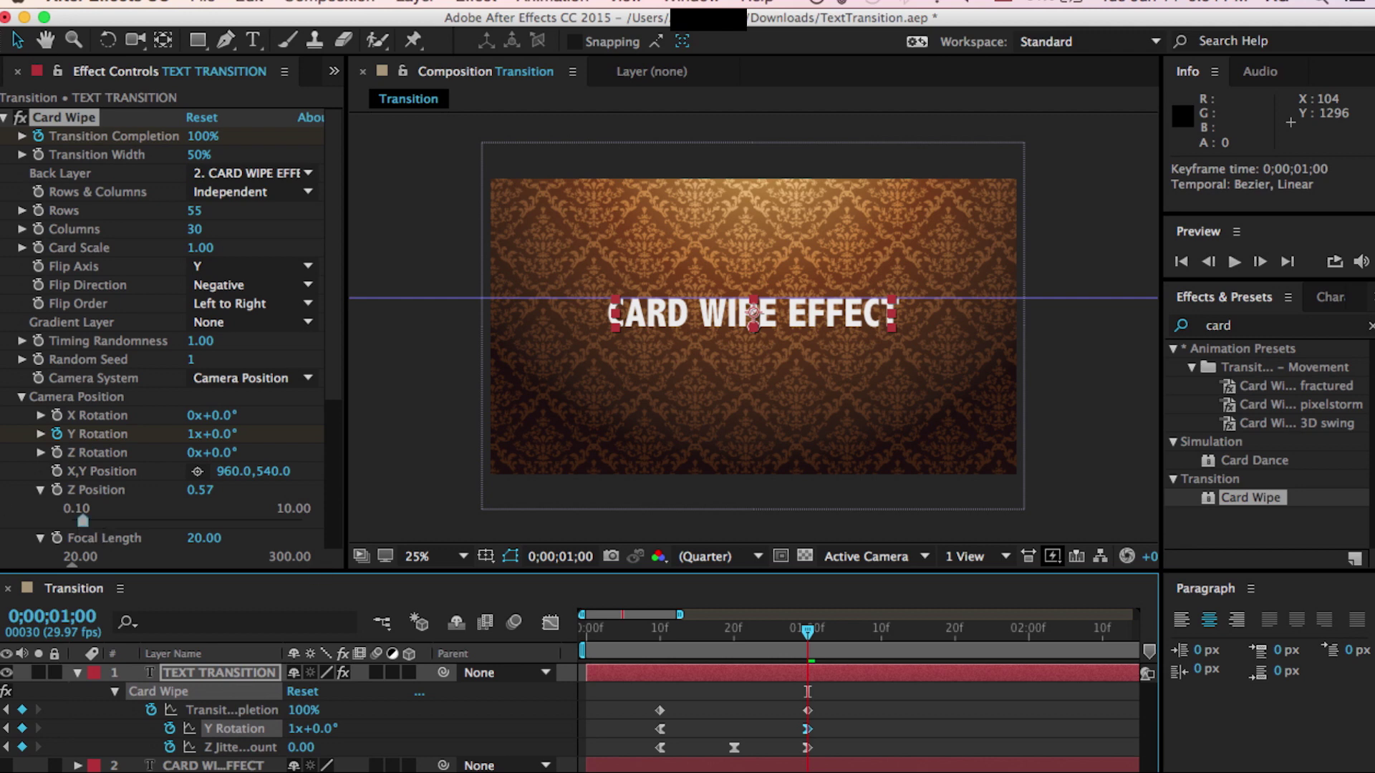
- Select the Inertial Bounce expression code in the Google Doc and return to After Effects
mouse_move(2, 491)
left_click(19, 350)
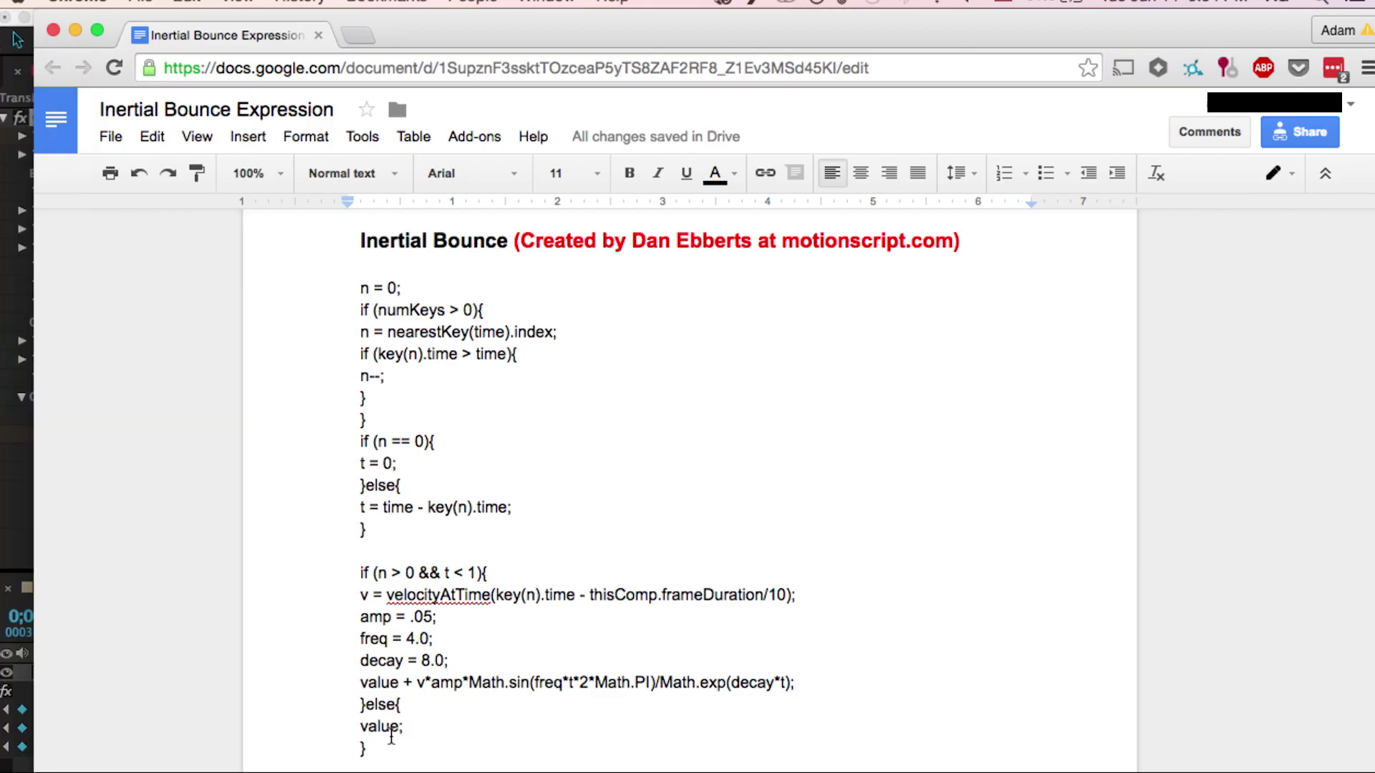
mouse_move(381, 749)
left_mouse_down()
mouse_move(345, 397)
mouse_move(349, 281)
left_mouse_up()
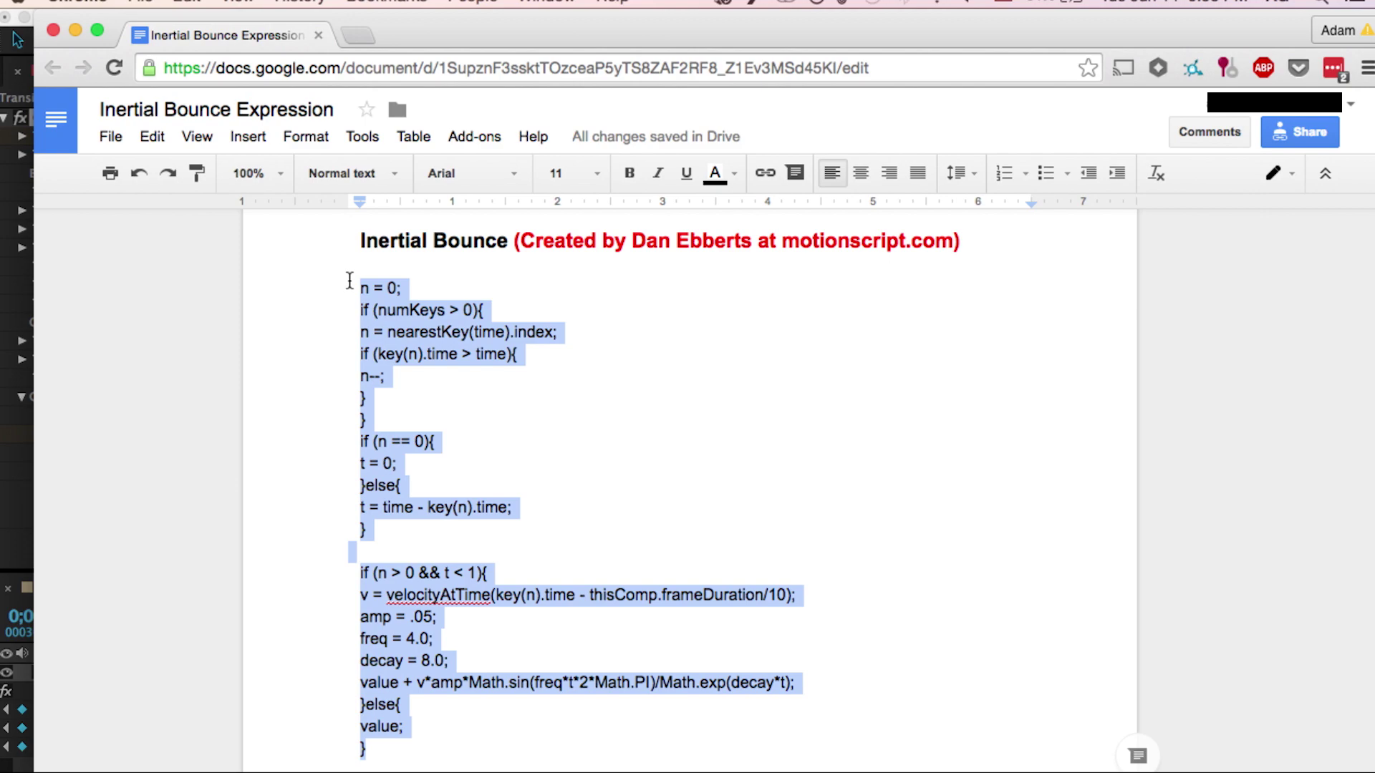
left_click(26, 441)
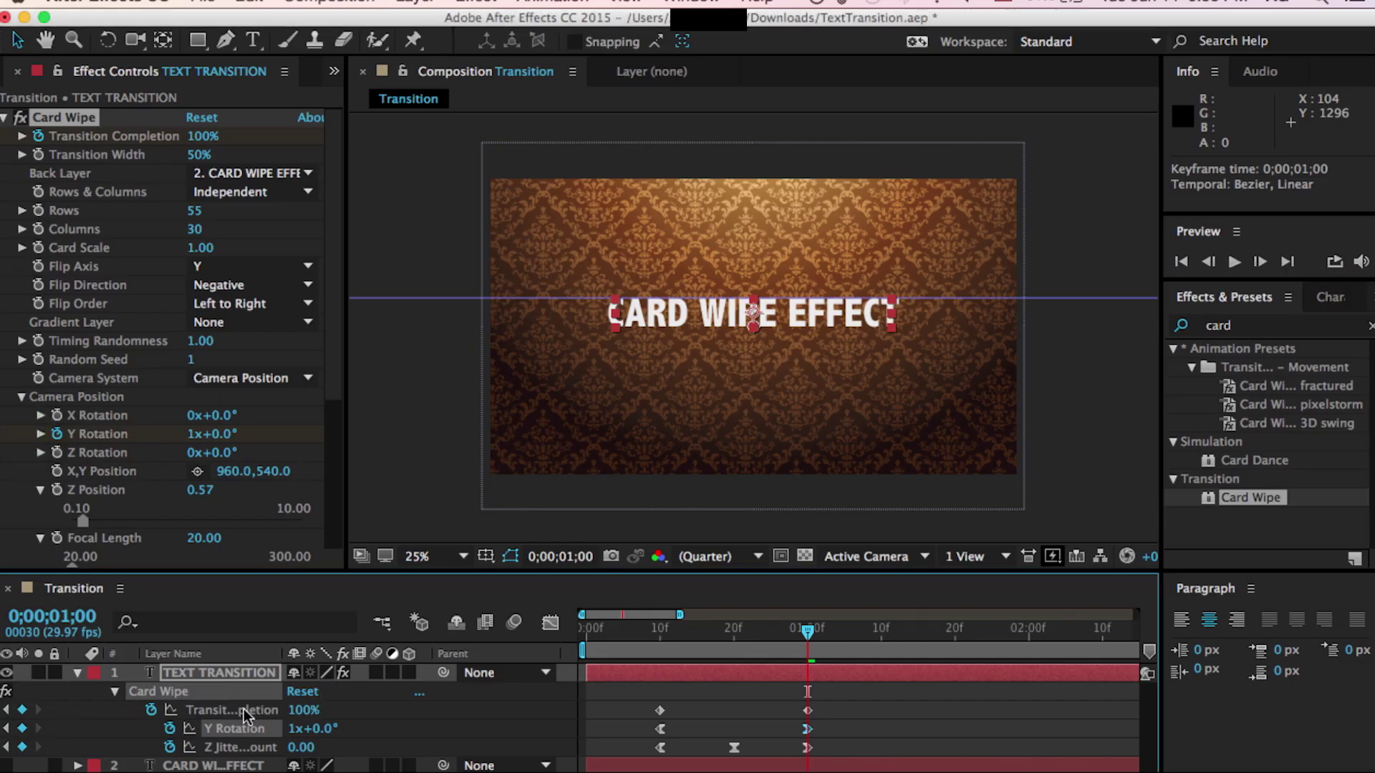
- Paste the Inertial Bounce expression onto Y Rotation, enlarge its field and commit it
left_click(171, 728, "alt")
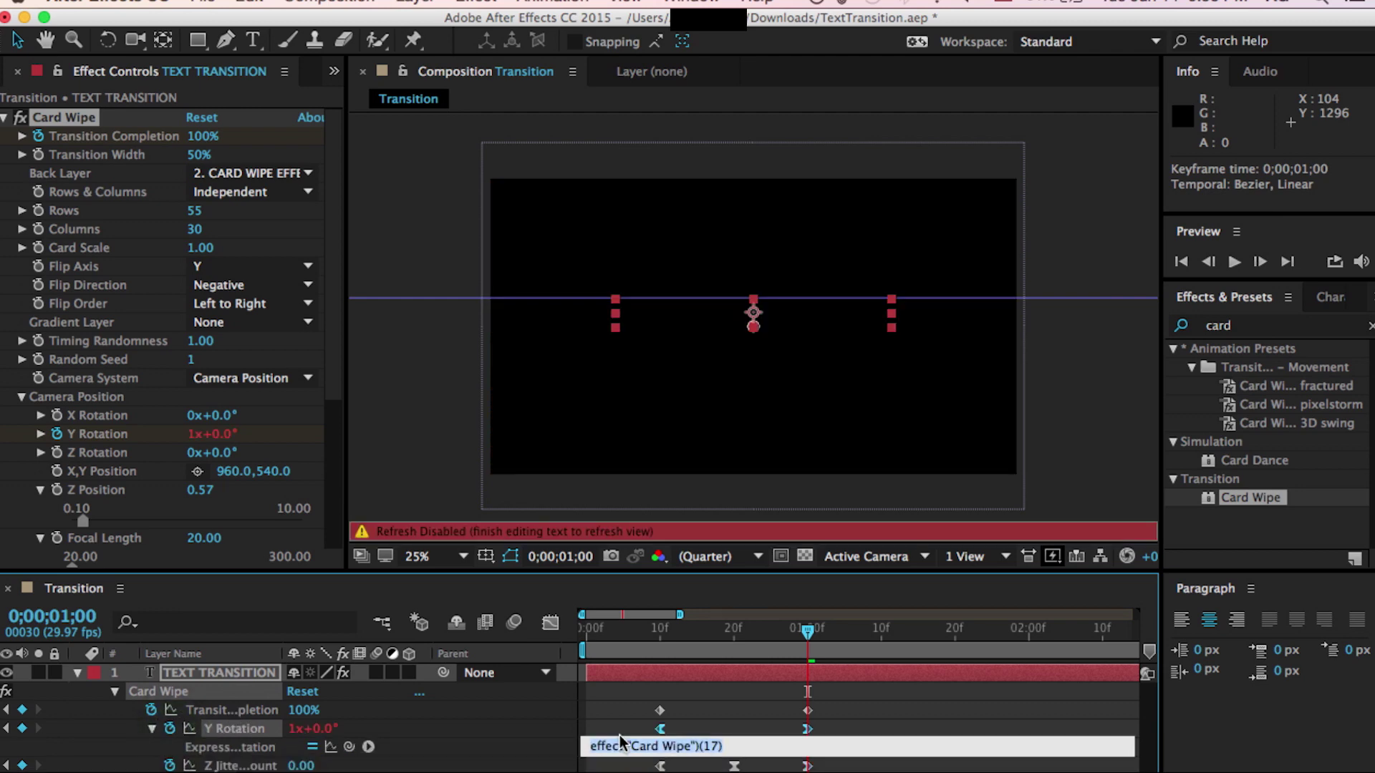
key("super+v")
scroll(618, 737, "down", 1)
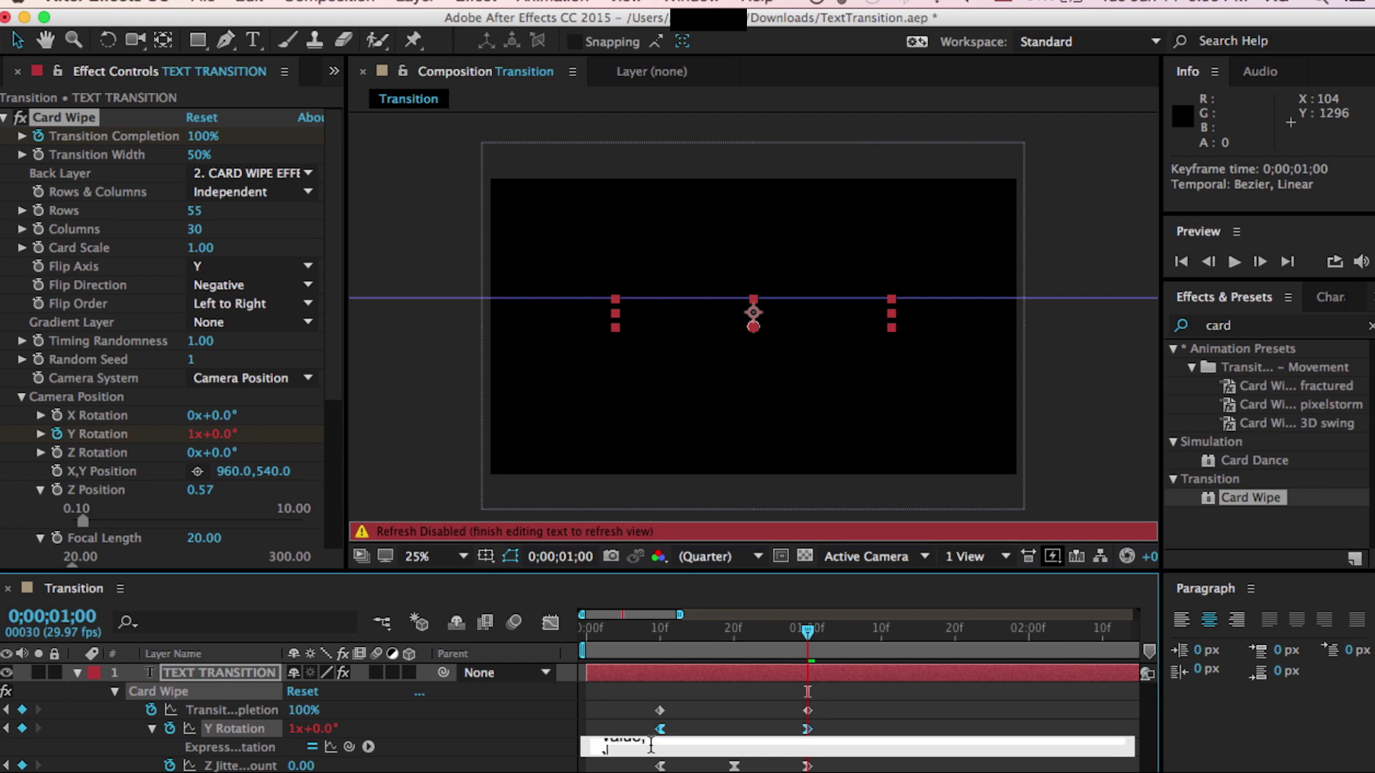
left_click_drag(645, 756, 651, 770)
scroll(643, 754, "up", 2)
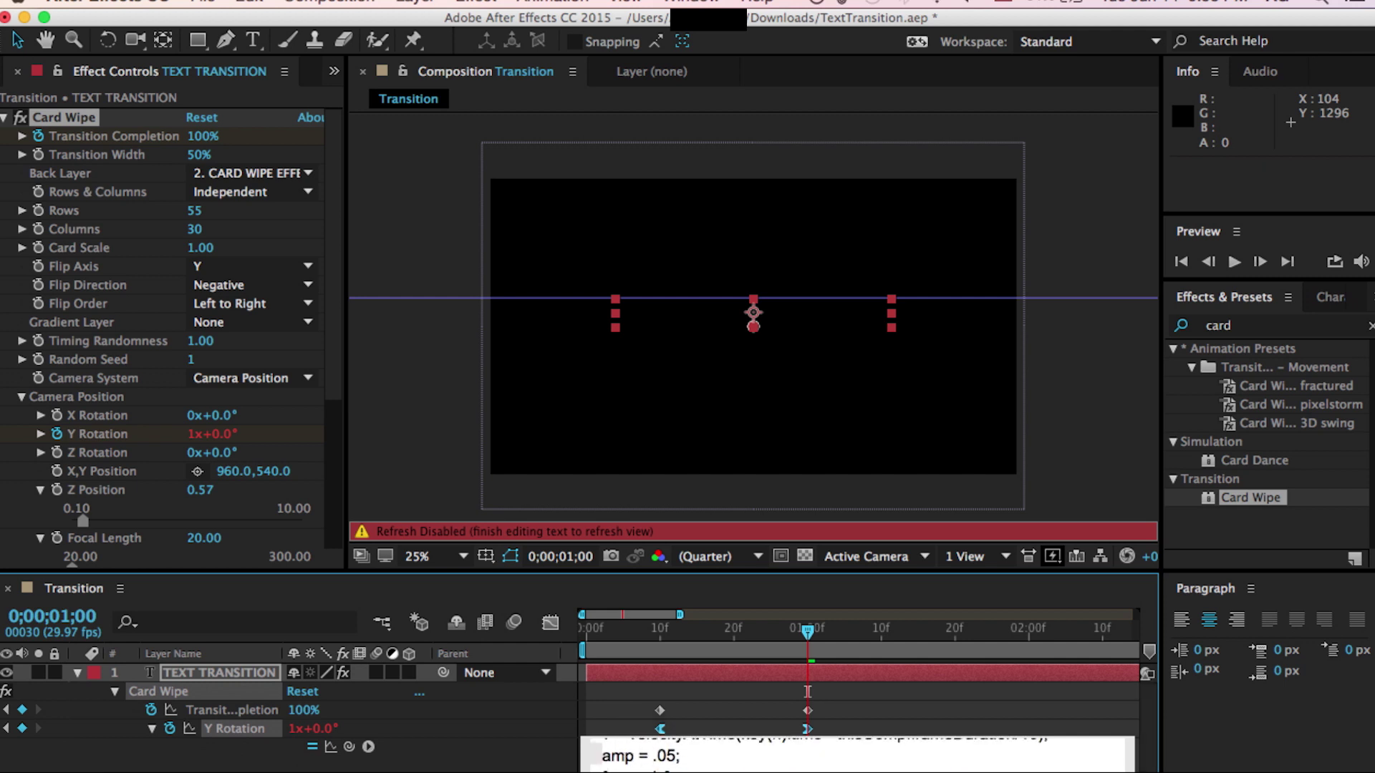
left_click(656, 770)
left_click(673, 765)
left_click(152, 729)
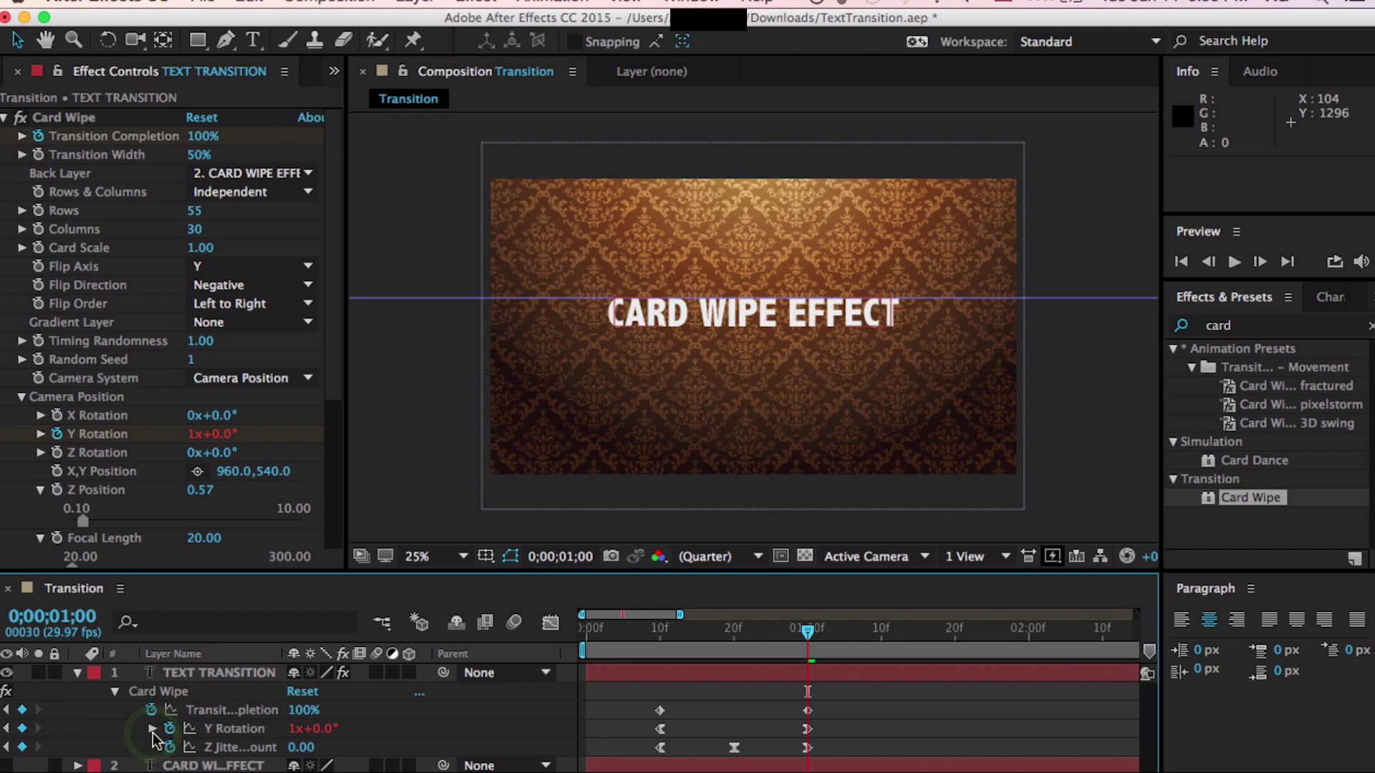